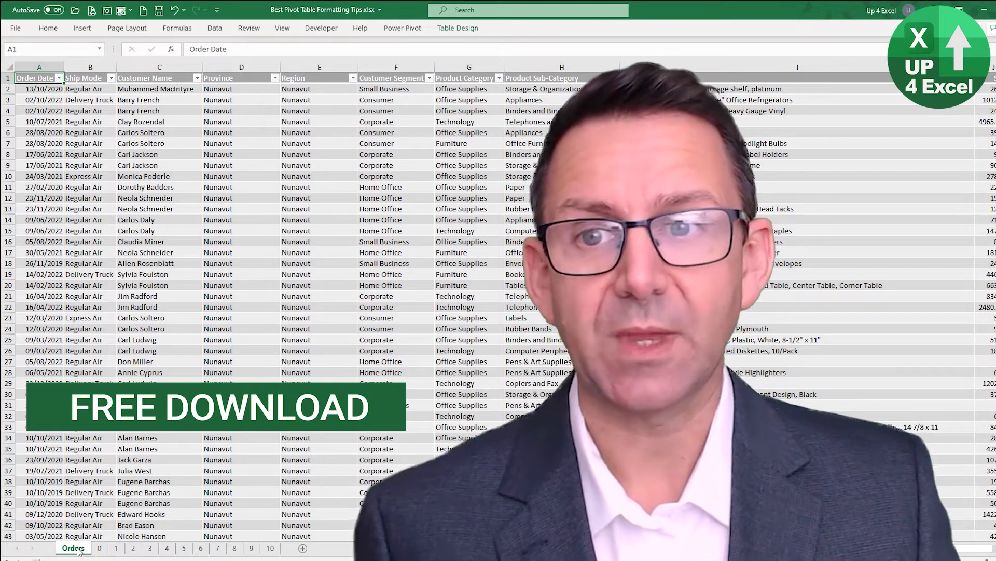
- Switch to the Pivot sheet and select the Atlantic Consumer January profit cell
{"action": "left_click", "coordinate": [97, 549]}
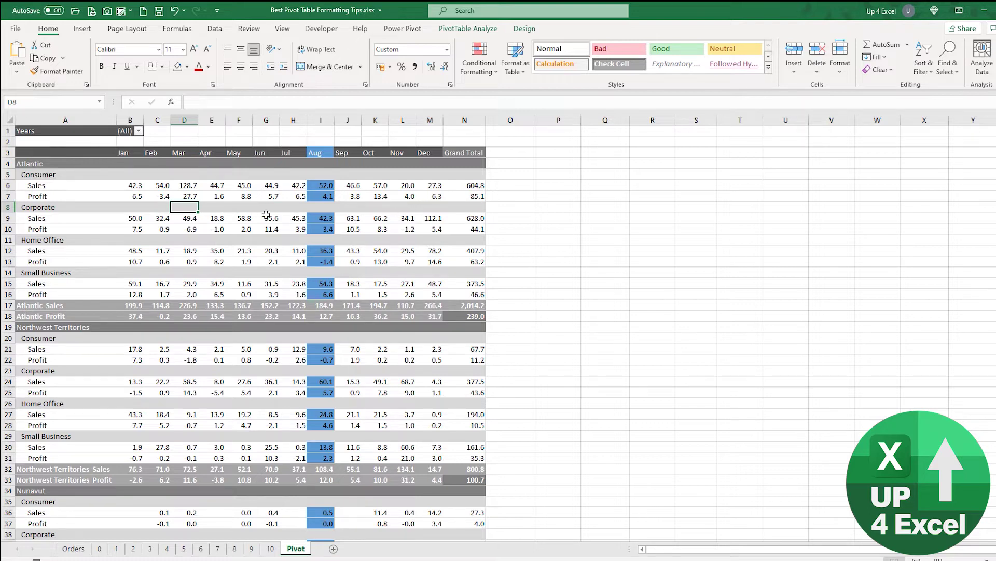
{"action": "left_click", "coordinate": [136, 197]}
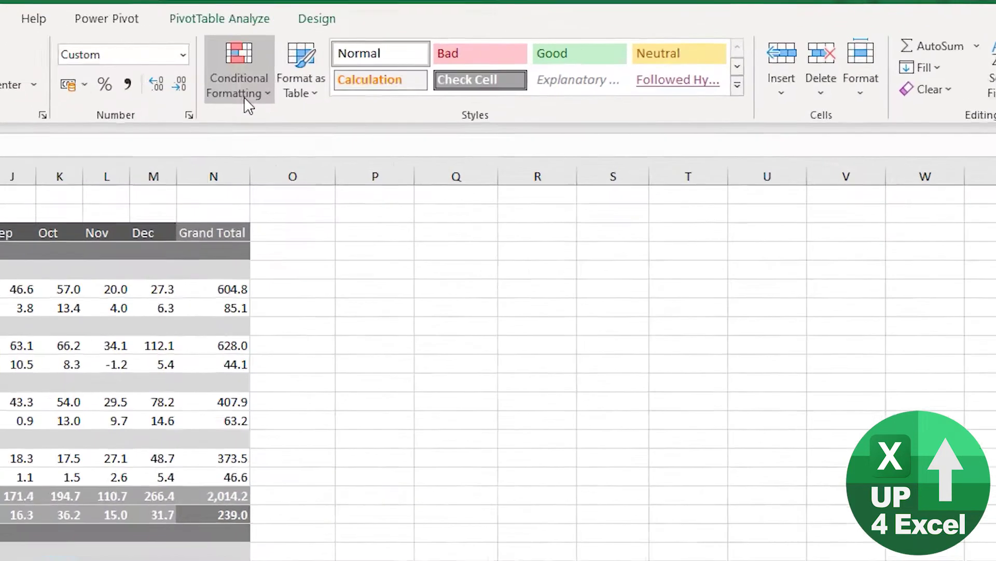
- Apply a Green-White-Red color scale to the selected January profit cell
{"action": "left_click", "coordinate": [482, 73]}
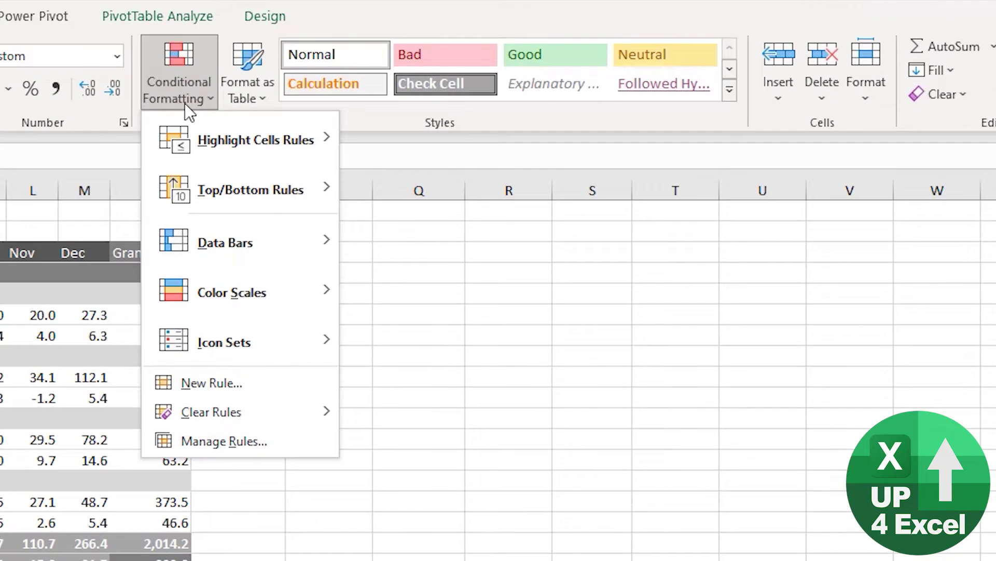
{"action": "mouse_move", "coordinate": [209, 291]}
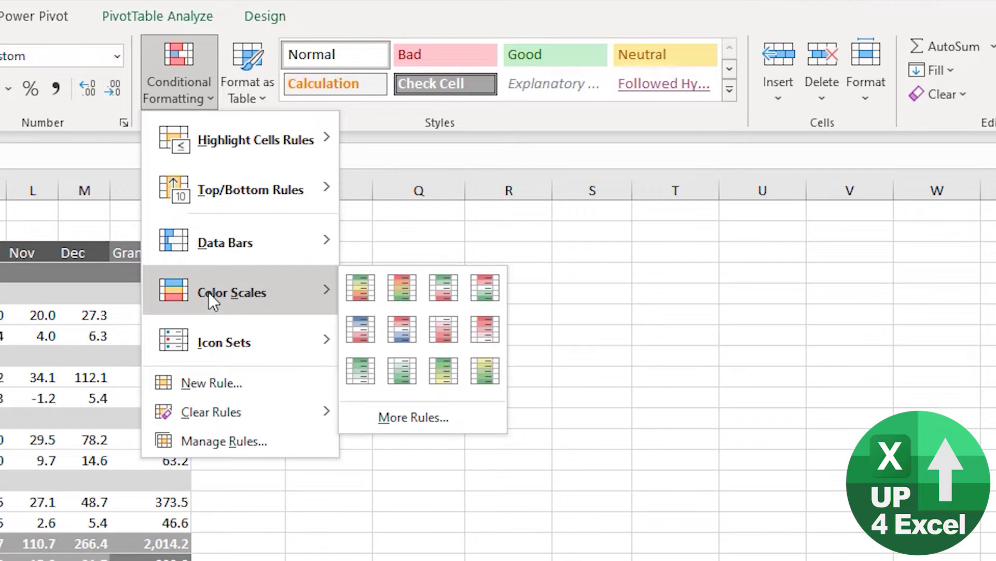
{"action": "left_click", "coordinate": [451, 288]}
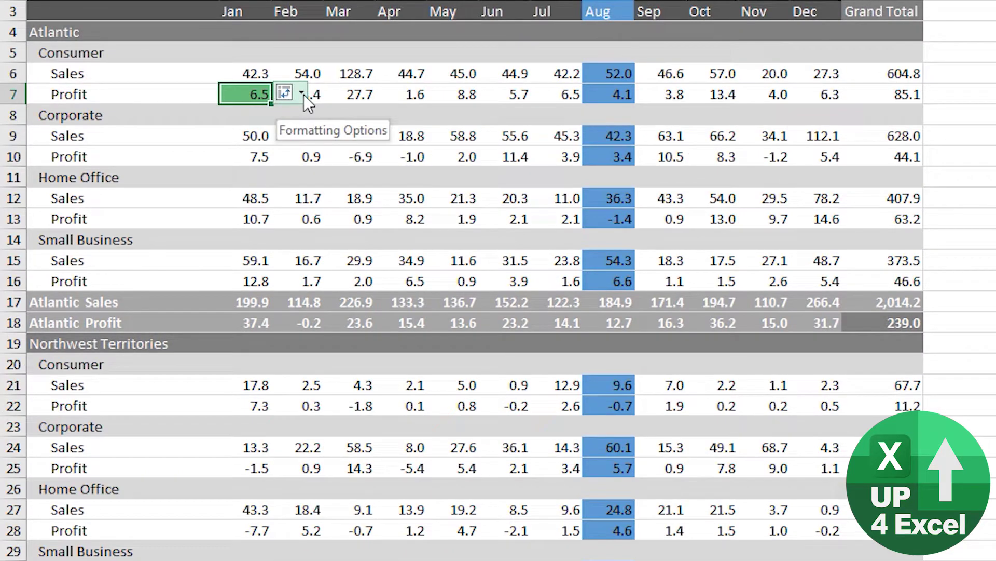
- Limit the rule to all Profit cells for Customer Segment and Order Date, excluding region subtotals
{"action": "left_click", "coordinate": [302, 93]}
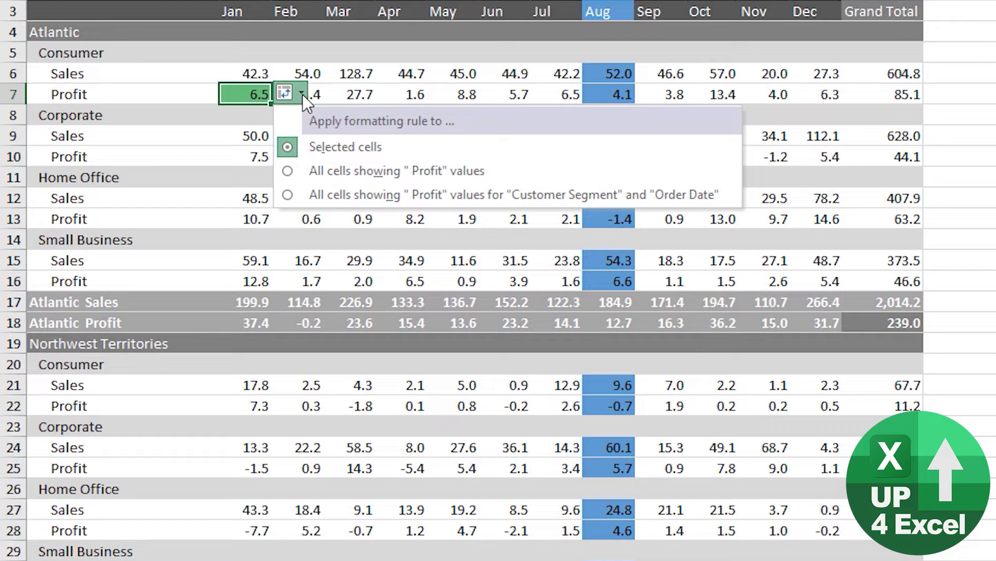
{"action": "left_click", "coordinate": [437, 171]}
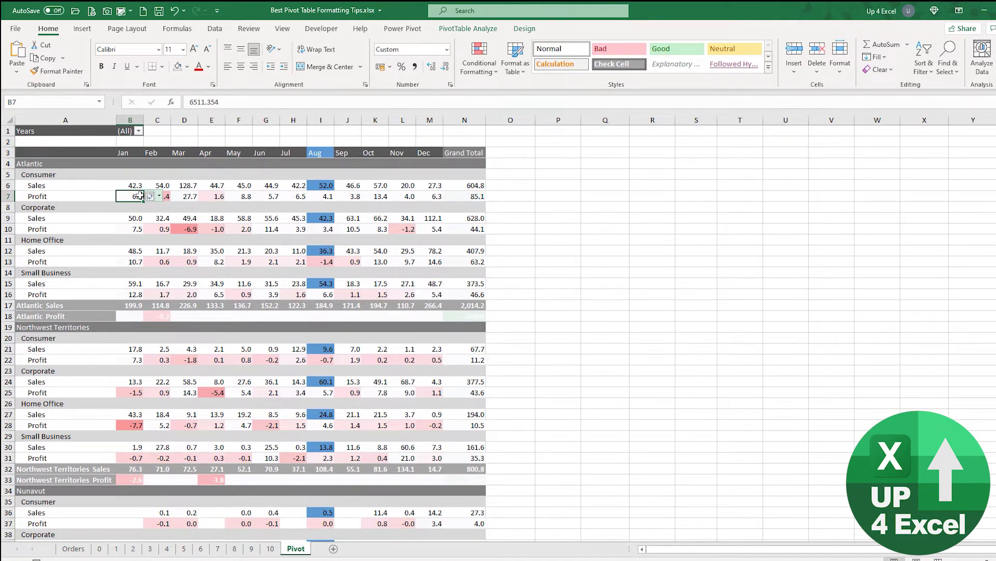
{"action": "left_click", "coordinate": [157, 196]}
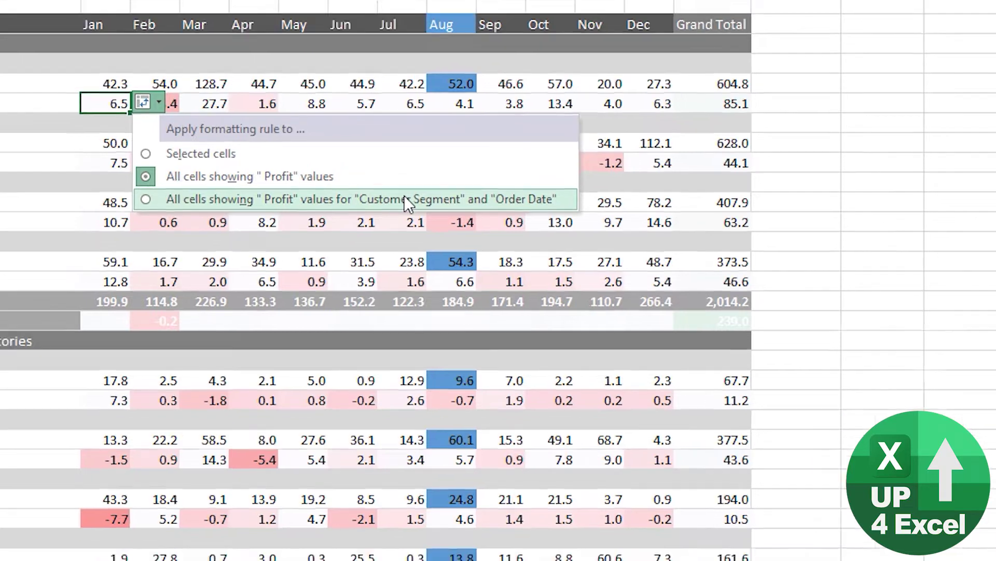
{"action": "left_click", "coordinate": [416, 193]}
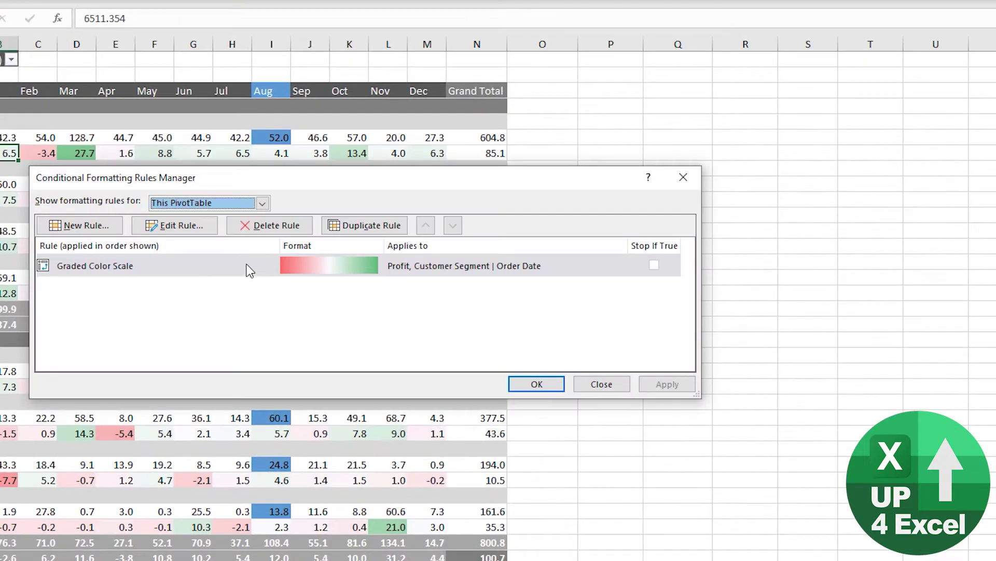
- Change the Profit color scale's midpoint to type Number with value 0
{"action": "left_click", "coordinate": [275, 277]}
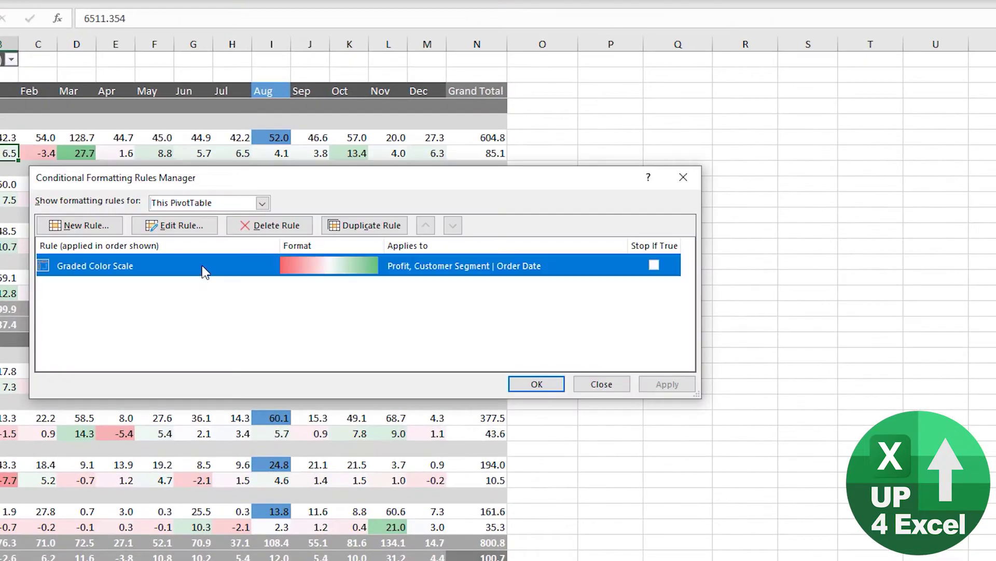
{"action": "left_click", "coordinate": [179, 229]}
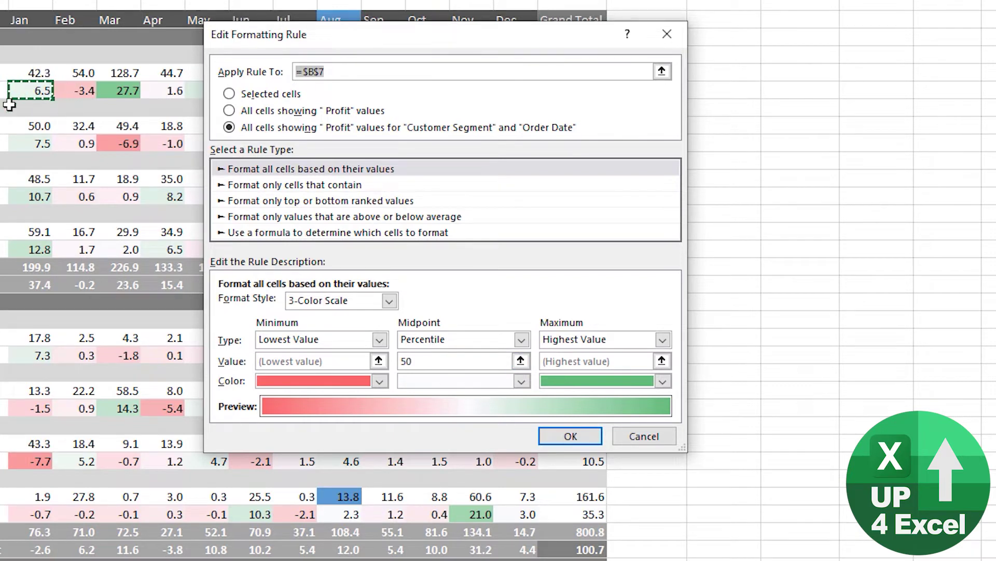
{"action": "left_click", "coordinate": [521, 339]}
{"action": "left_click", "coordinate": [468, 356]}
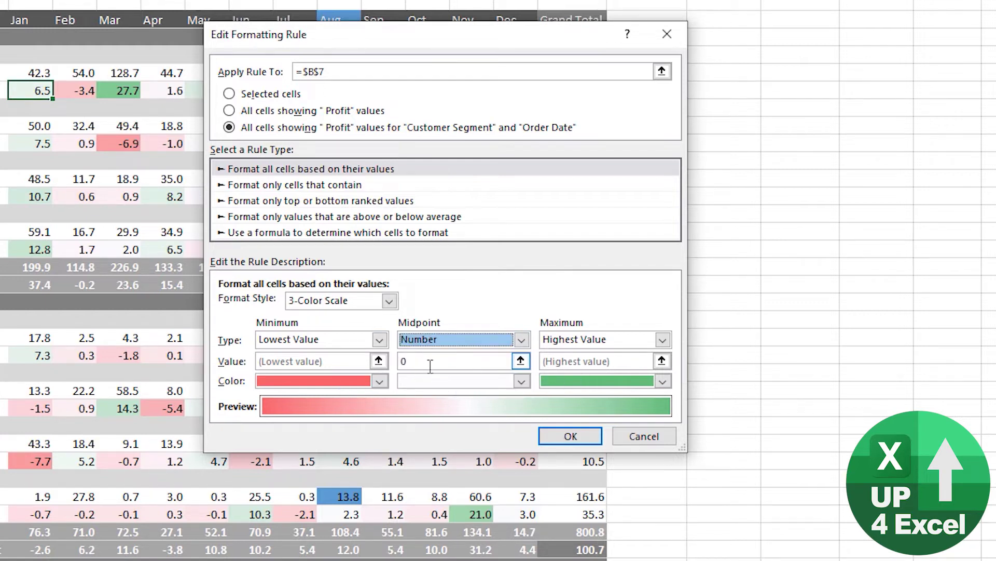
{"action": "left_click", "coordinate": [571, 437]}
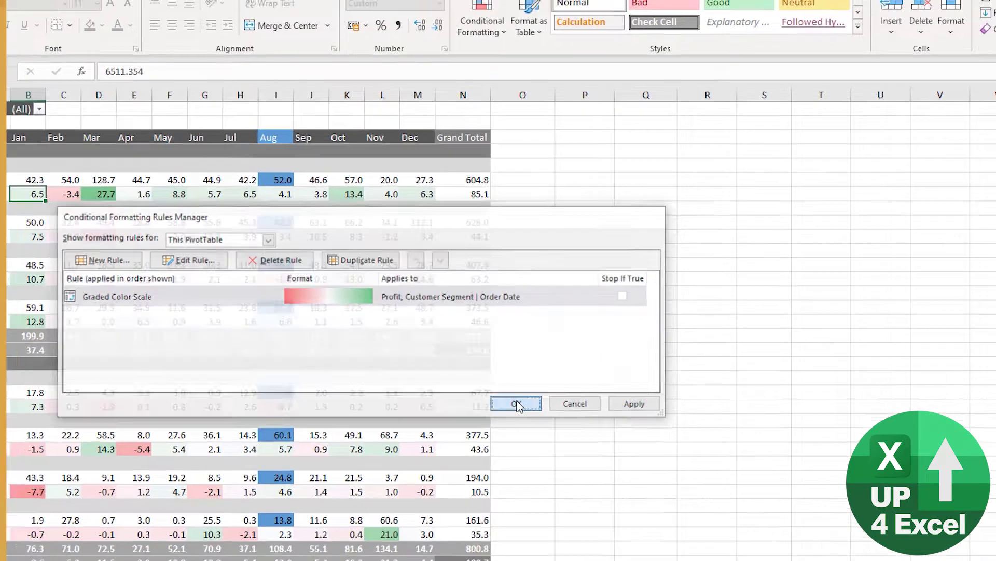
{"action": "left_click", "coordinate": [520, 423]}
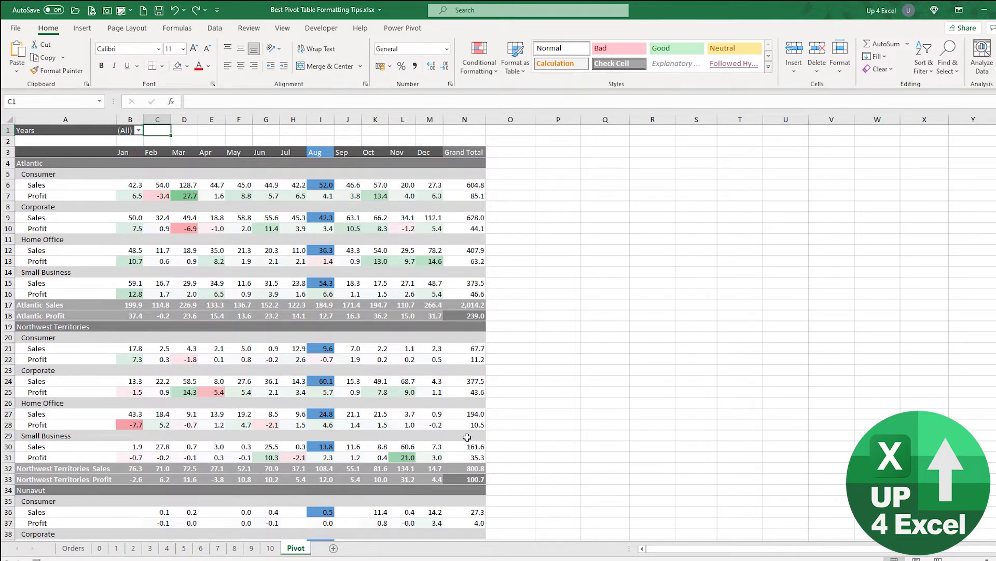
- Select the Grand Total column, then every Profit row in the pivot table
{"action": "scroll", "coordinate": [469, 441], "scroll_direction": "down", "scroll_amount": 13}
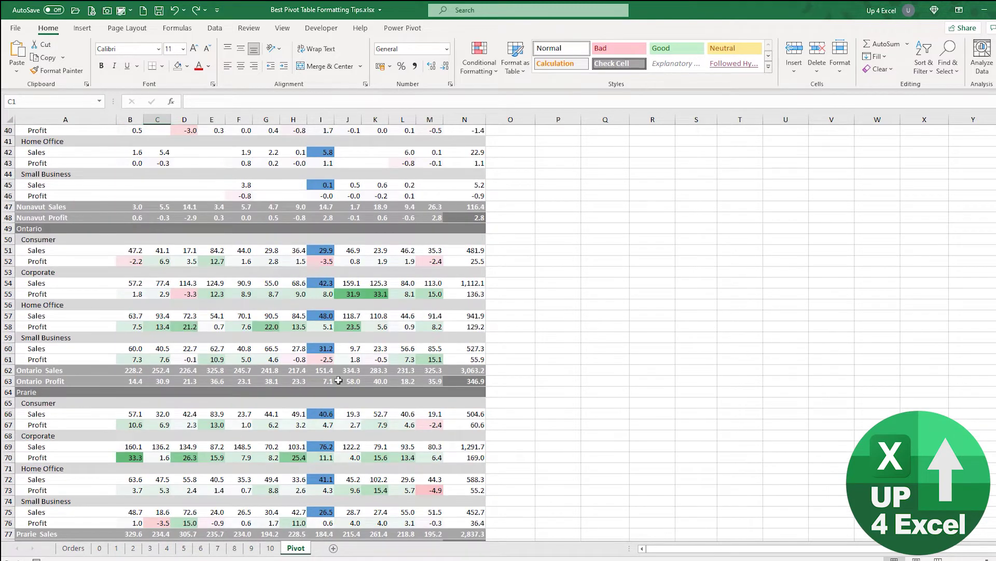
{"action": "scroll", "coordinate": [326, 457], "scroll_direction": "down", "scroll_amount": 3}
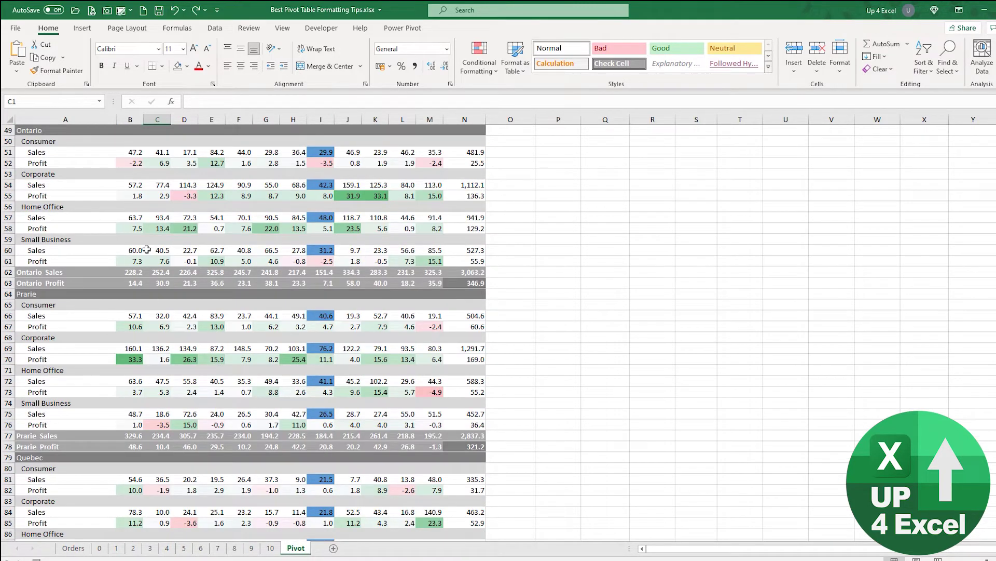
{"action": "scroll", "coordinate": [173, 308], "scroll_direction": "up", "scroll_amount": 3}
{"action": "scroll", "coordinate": [471, 230], "scroll_direction": "up", "scroll_amount": 13}
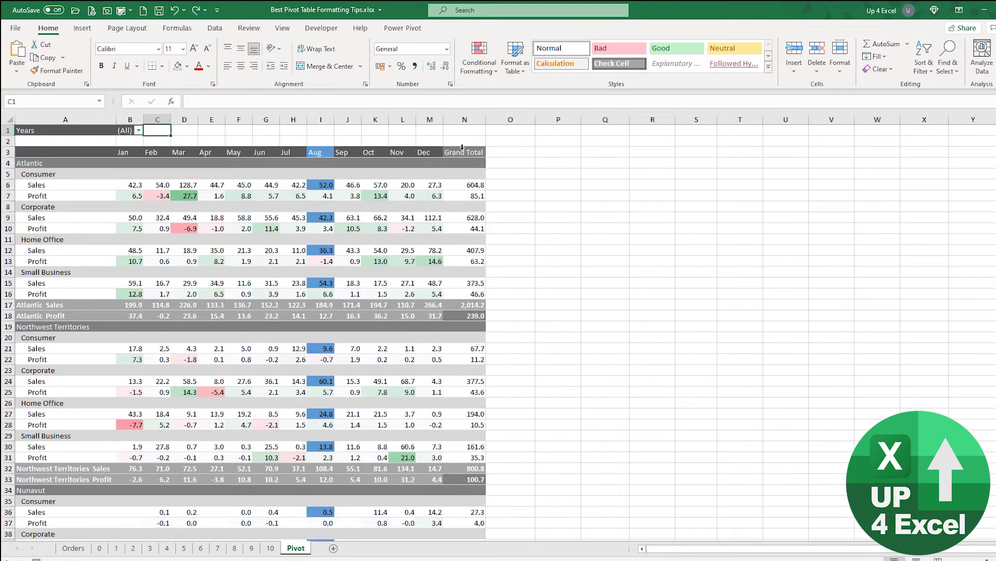
{"action": "left_click", "coordinate": [462, 147]}
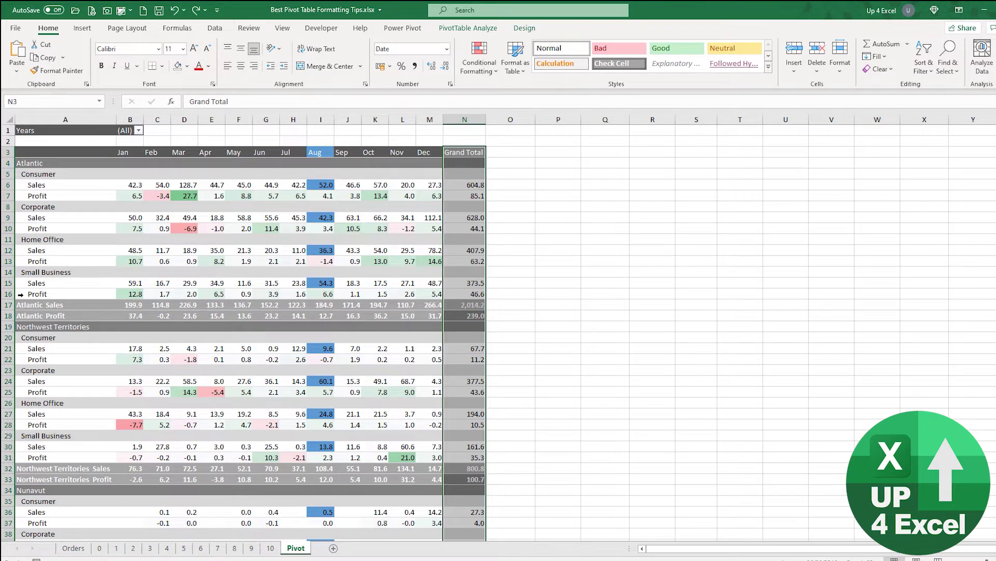
{"action": "left_click", "coordinate": [21, 294]}
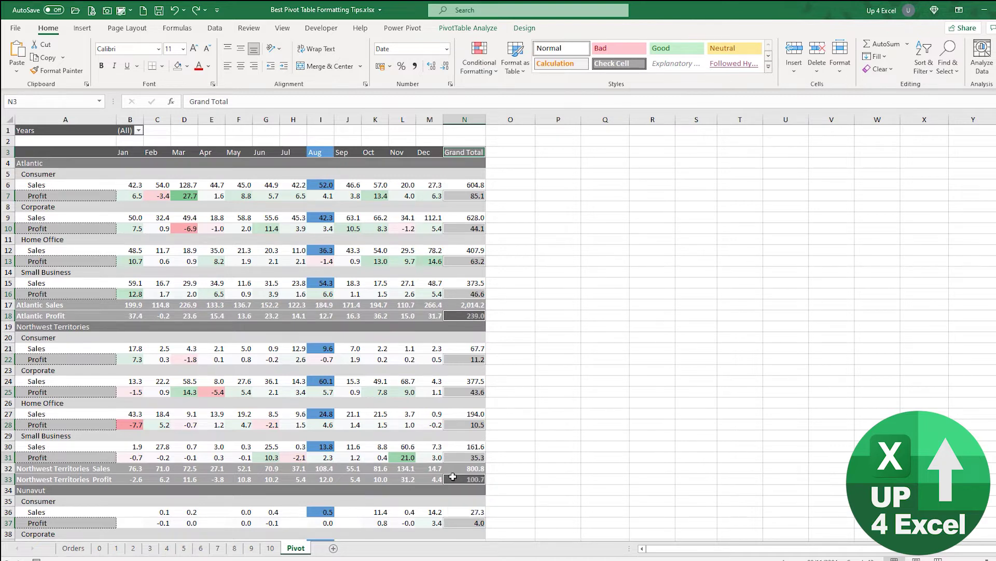
- Review the selected Profit rows across the pivot, then clear the selection
{"action": "scroll", "coordinate": [451, 478], "scroll_direction": "down", "scroll_amount": 9}
{"action": "scroll", "coordinate": [463, 453], "scroll_direction": "down", "scroll_amount": 20}
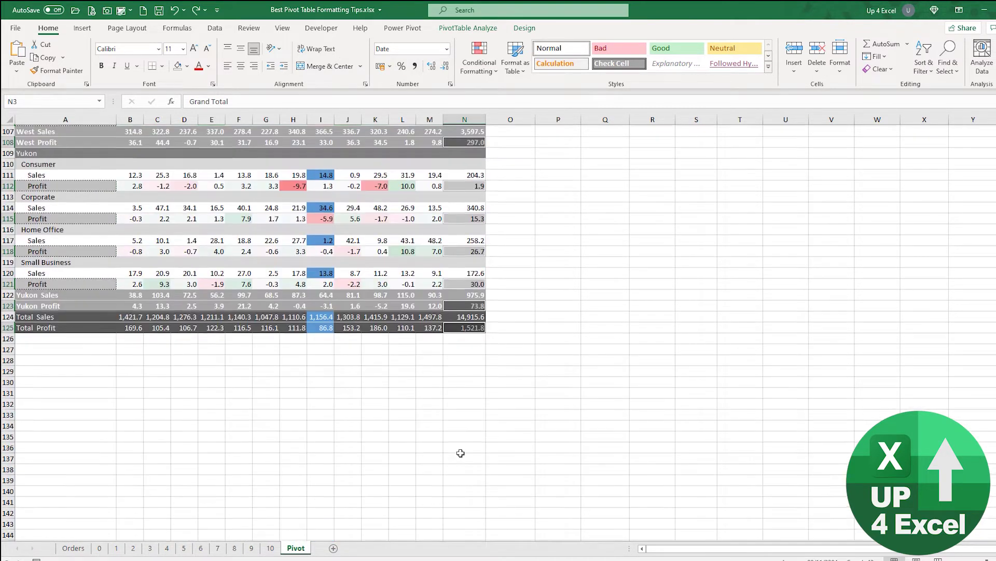
{"action": "scroll", "coordinate": [445, 371], "scroll_direction": "up", "scroll_amount": 20}
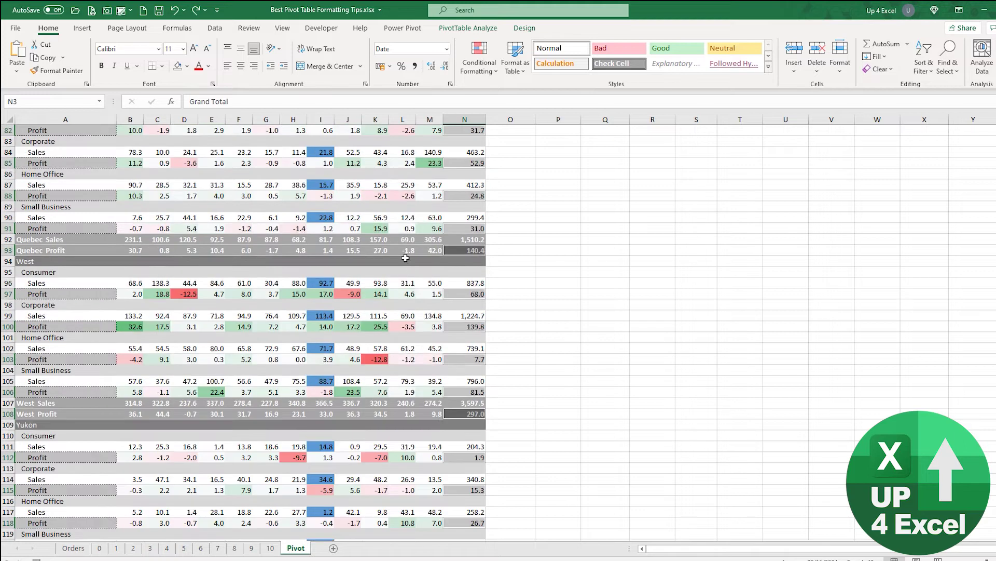
{"action": "scroll", "coordinate": [402, 235], "scroll_direction": "up", "scroll_amount": 5}
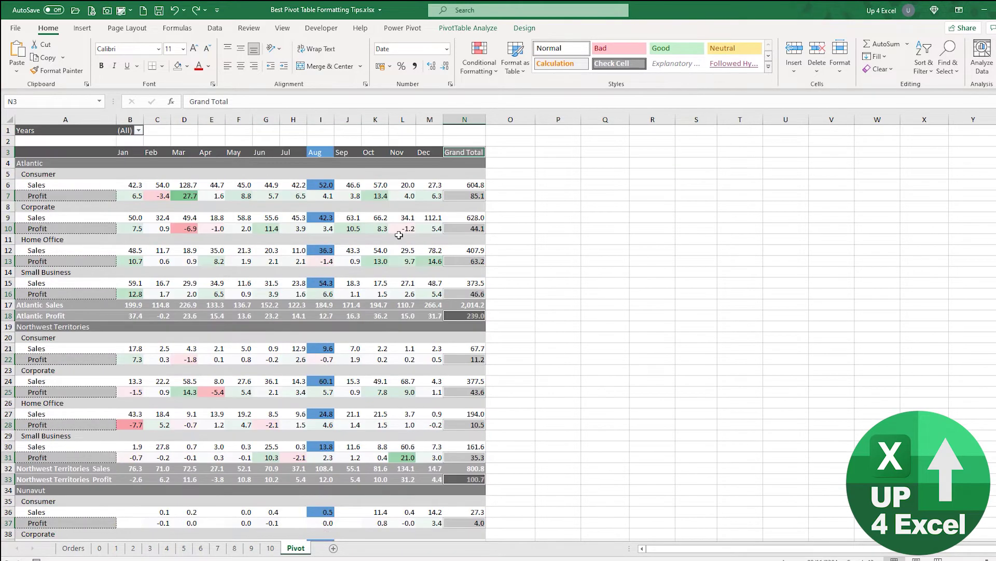
{"action": "left_click", "coordinate": [285, 218]}
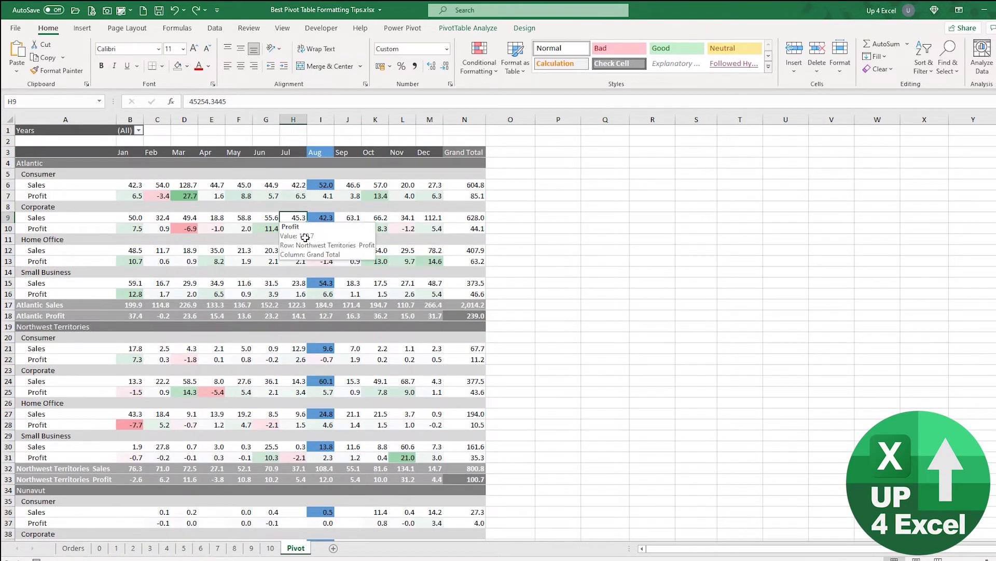
{"action": "left_click", "coordinate": [525, 28]}
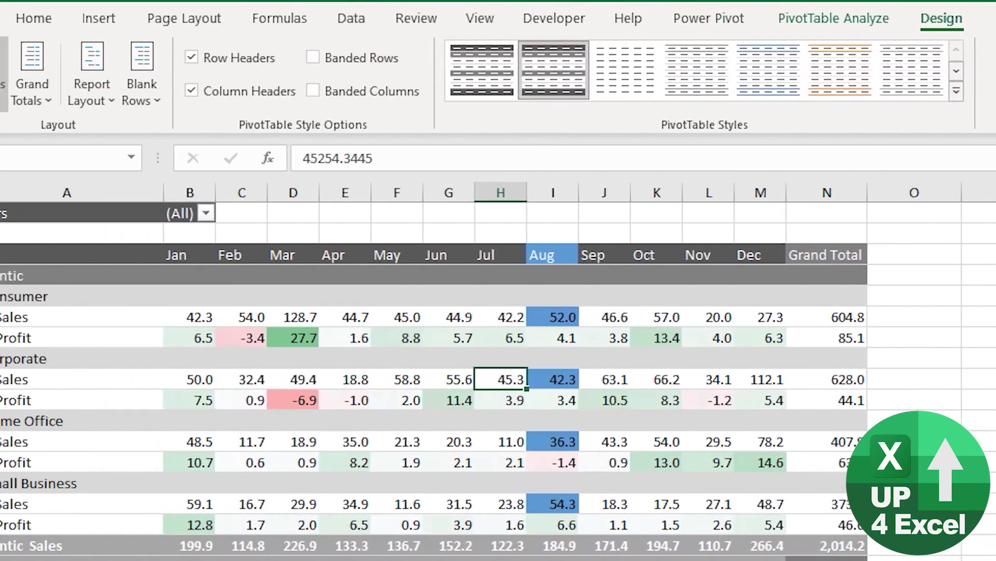
{"action": "left_click", "coordinate": [21, 68]}
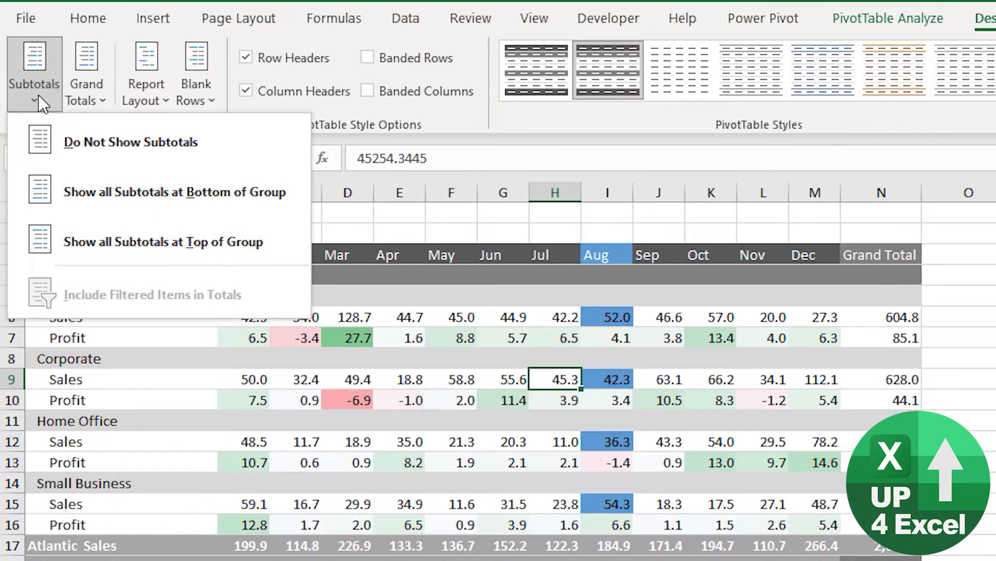
{"action": "left_click", "coordinate": [192, 139]}
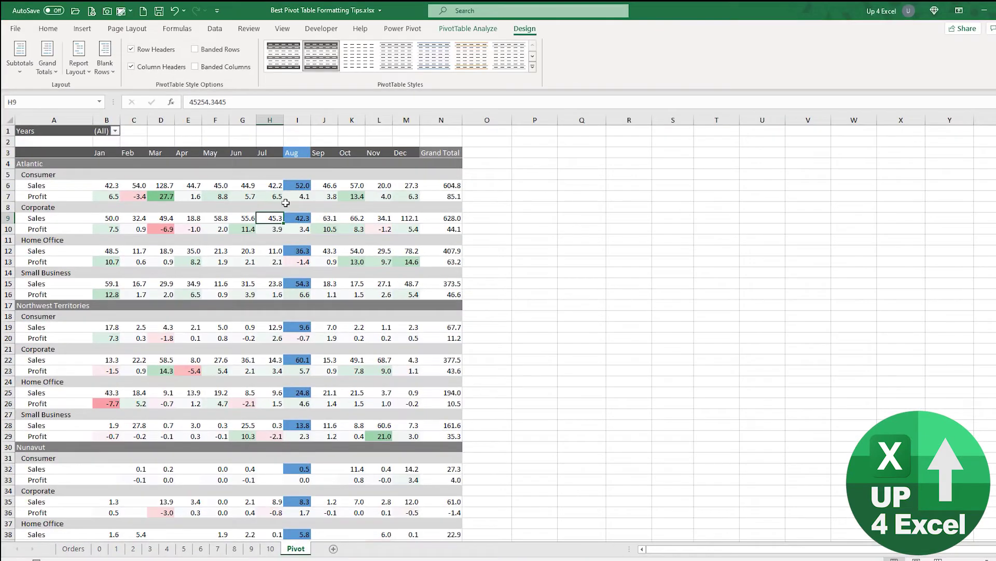
{"action": "left_click", "coordinate": [50, 71]}
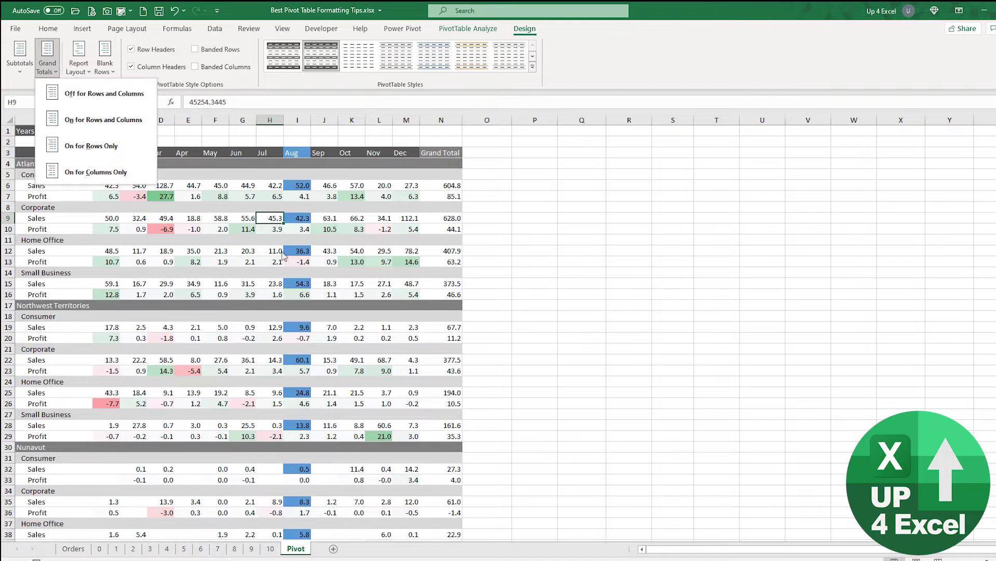
{"action": "left_click", "coordinate": [288, 245]}
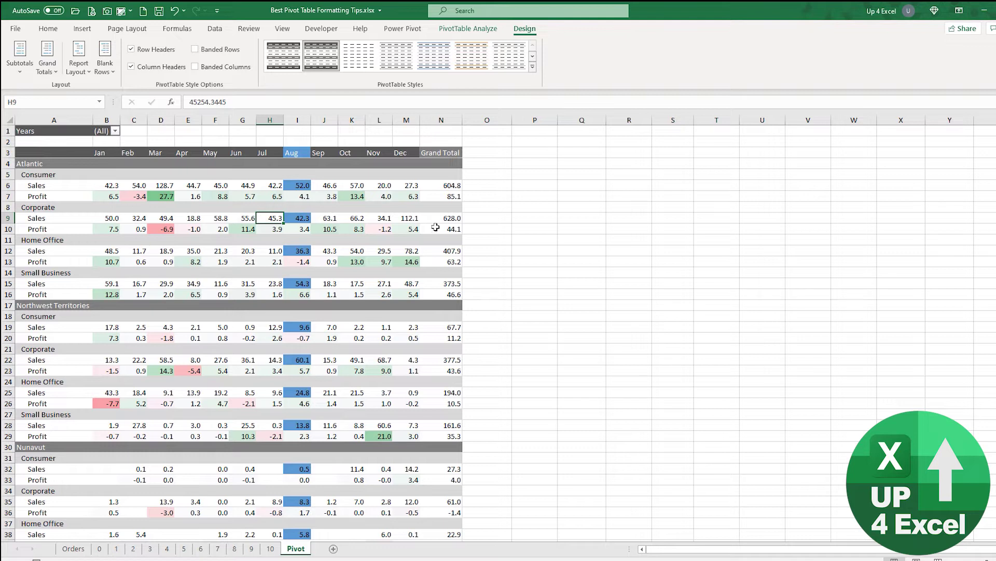
{"action": "left_click", "coordinate": [447, 149]}
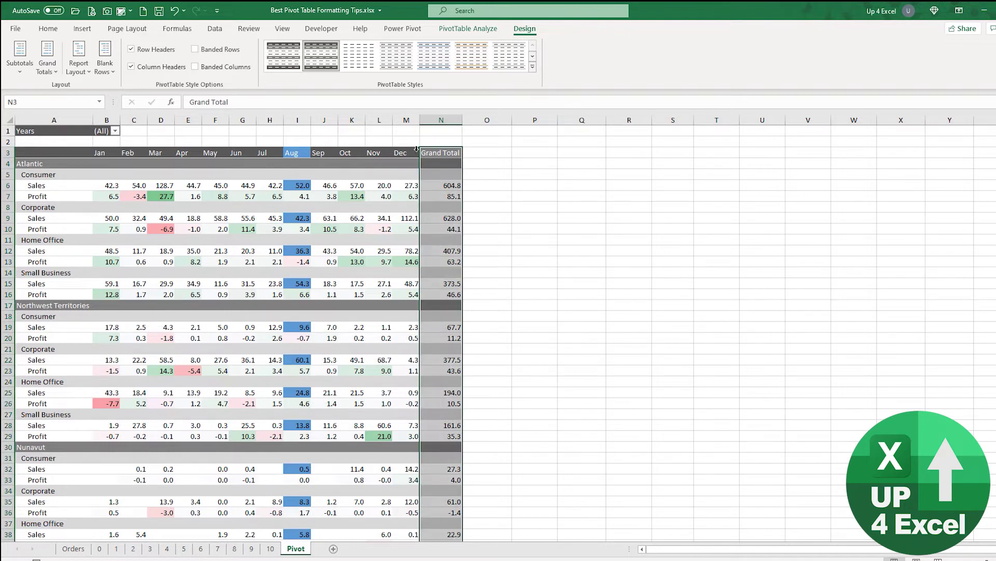
- Apply a Red-Yellow-Green color scale to only the Grand Total Profit values
{"action": "left_click", "coordinate": [20, 294], "text": "ctrl"}
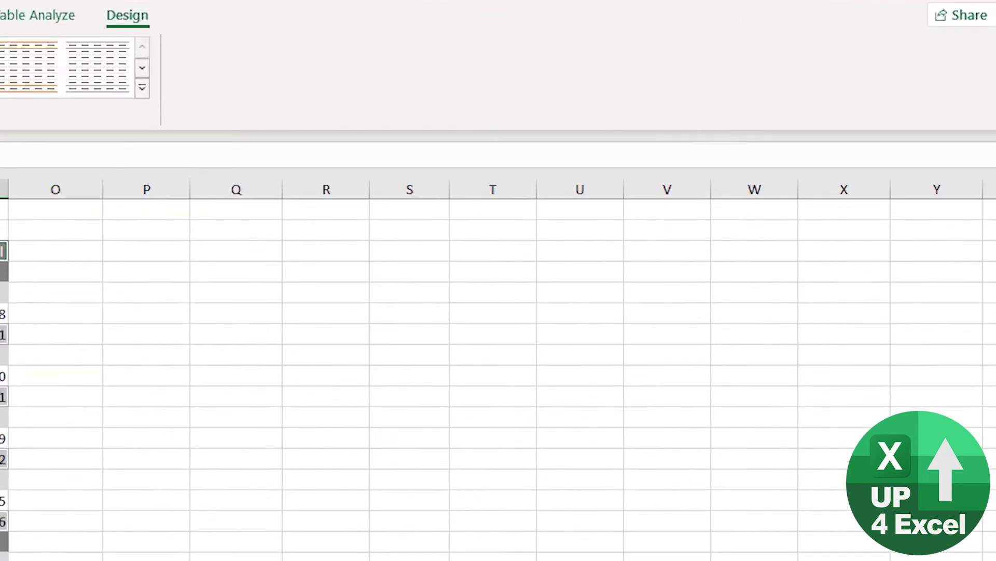
{"action": "left_click", "coordinate": [48, 29]}
{"action": "left_click", "coordinate": [483, 71]}
{"action": "mouse_move", "coordinate": [134, 288]}
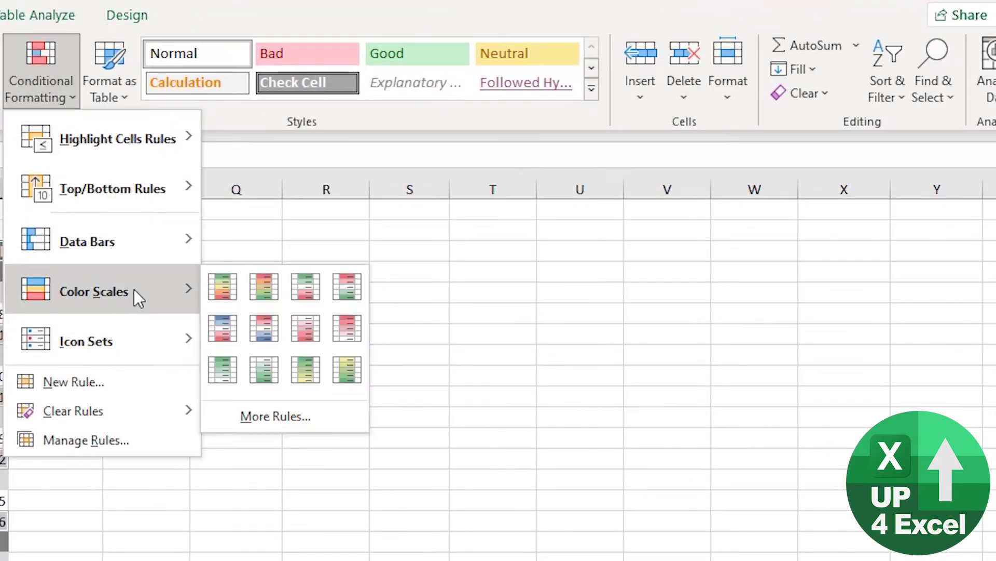
{"action": "left_click", "coordinate": [274, 288]}
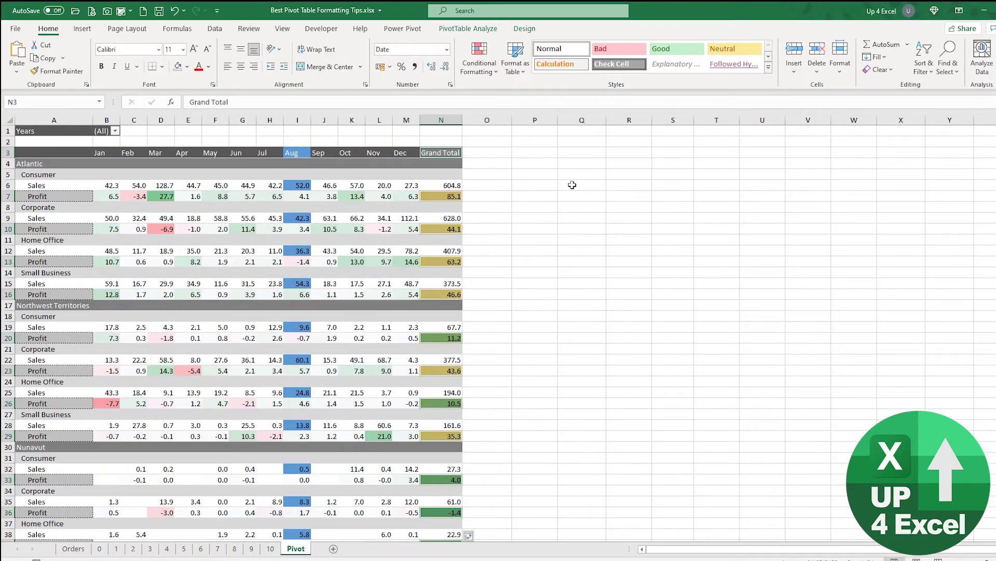
{"action": "scroll", "coordinate": [362, 333], "scroll_direction": "down", "scroll_amount": 20}
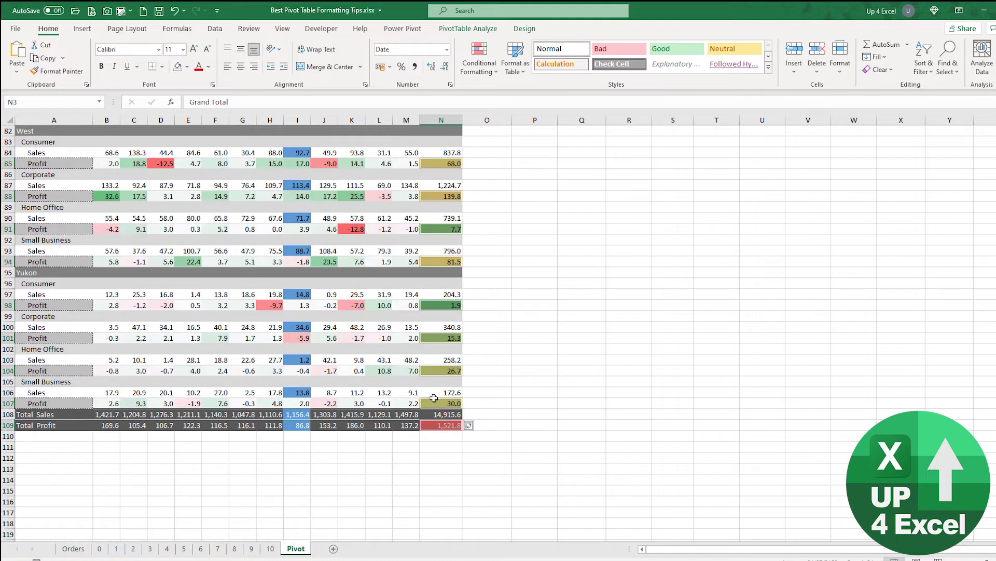
{"action": "scroll", "coordinate": [440, 364], "scroll_direction": "up", "scroll_amount": 8}
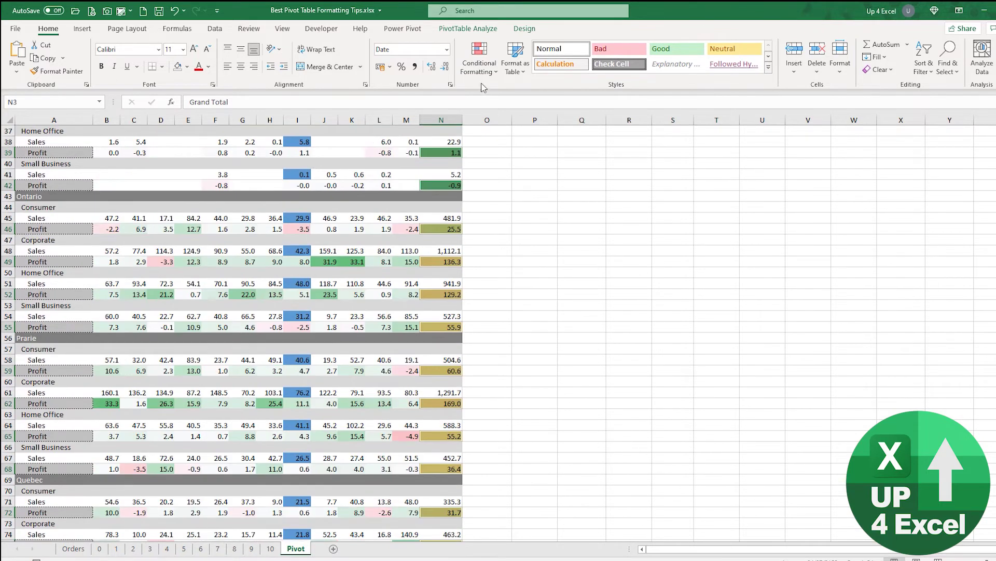
{"action": "left_click", "coordinate": [480, 65]}
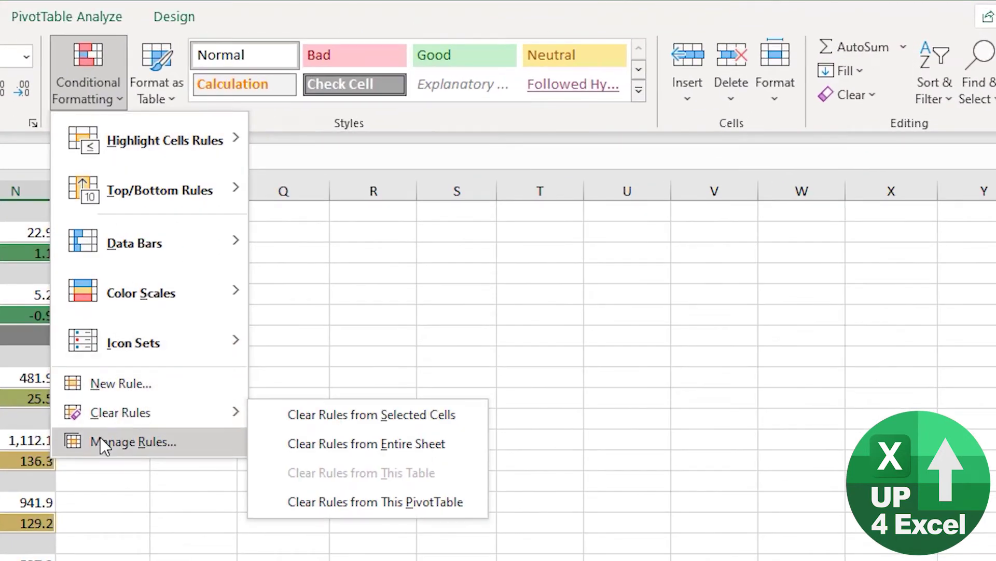
- Remove $N$109, the 1,521.8 Total Profit, from the Grand Total scale's Applies-to range
{"action": "left_click", "coordinate": [280, 363]}
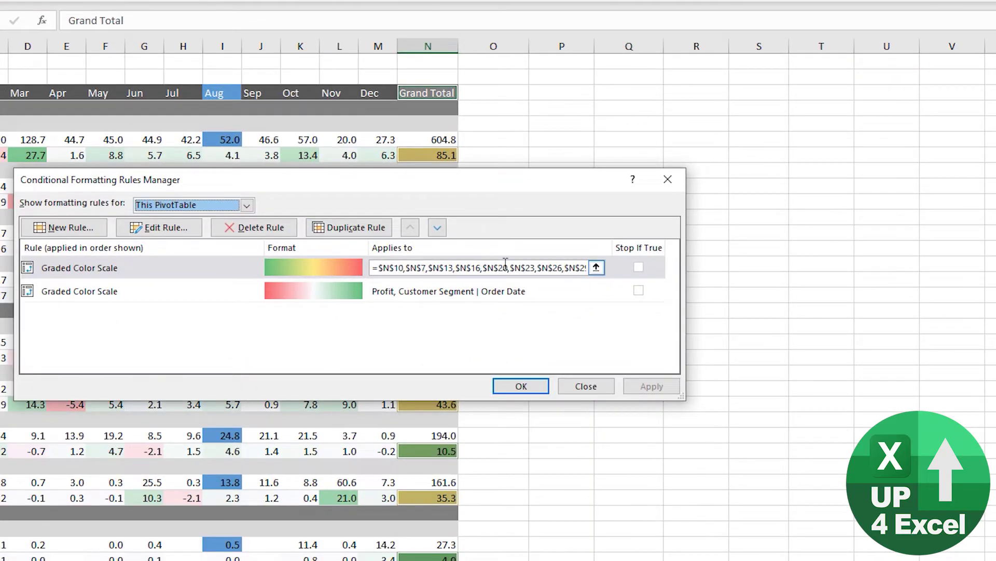
{"action": "left_click", "coordinate": [318, 377]}
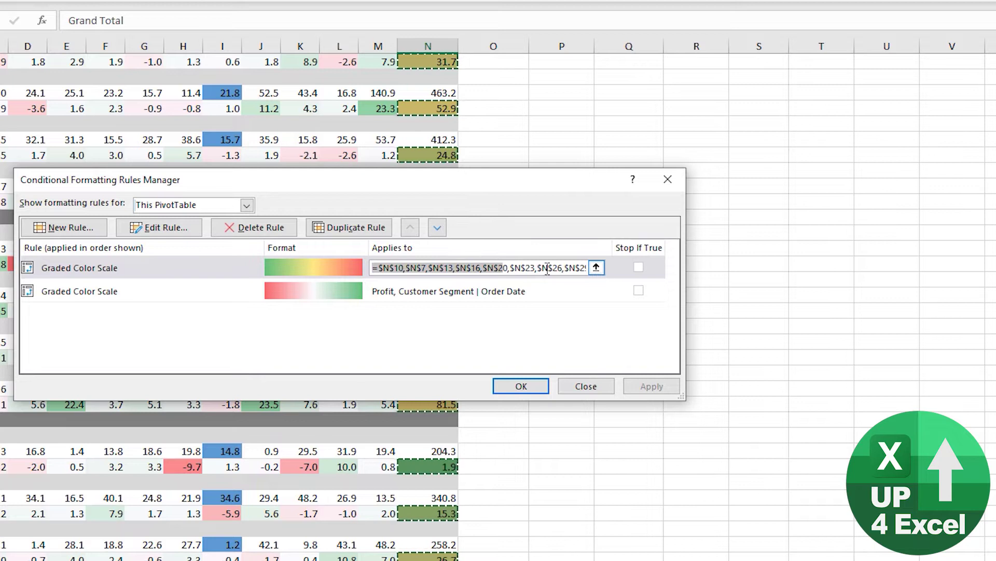
{"action": "left_click", "coordinate": [513, 268]}
{"action": "key", "text": "End"}
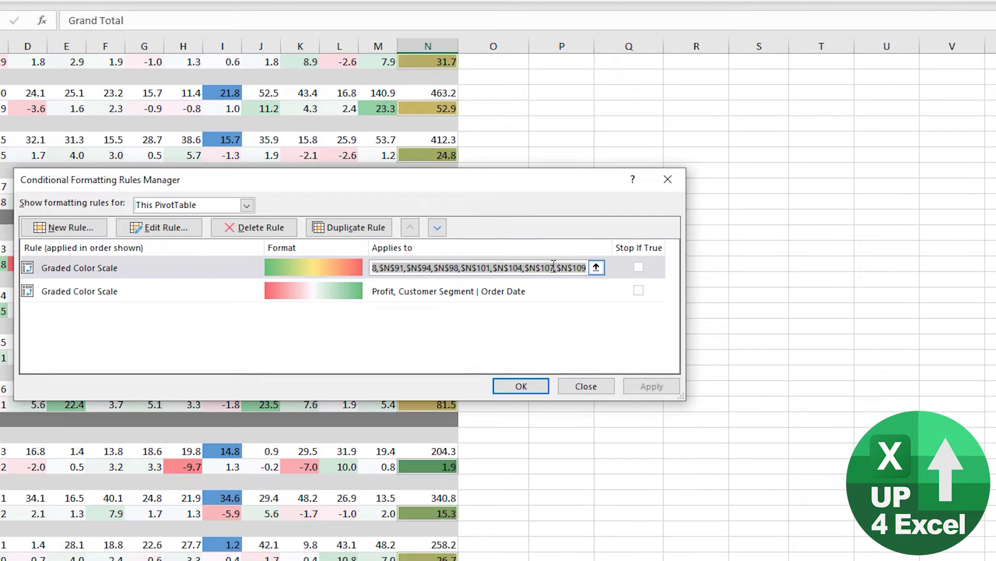
{"action": "left_click_drag", "start_coordinate": [556, 268], "coordinate": [586, 268]}
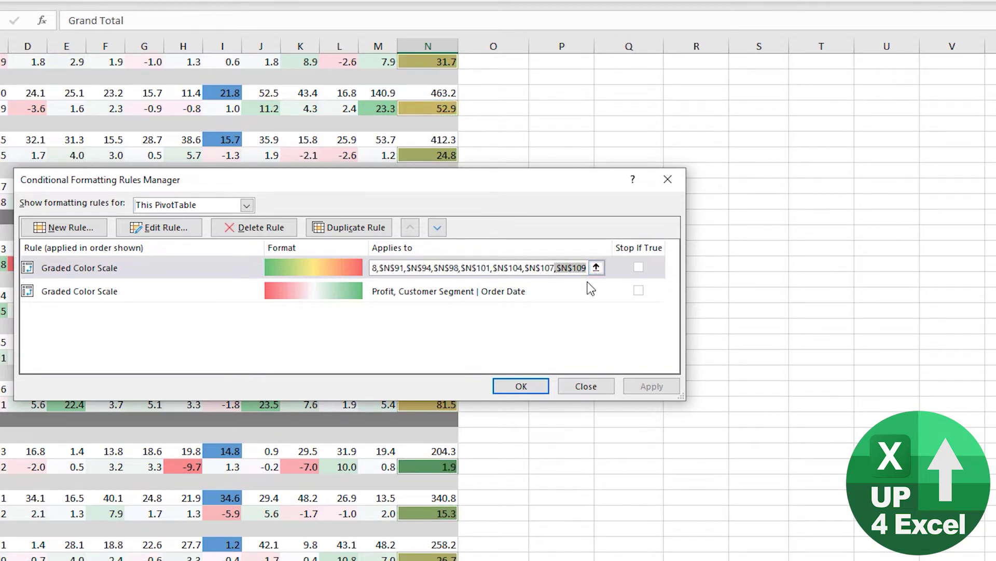
{"action": "key", "text": "BackSpace"}
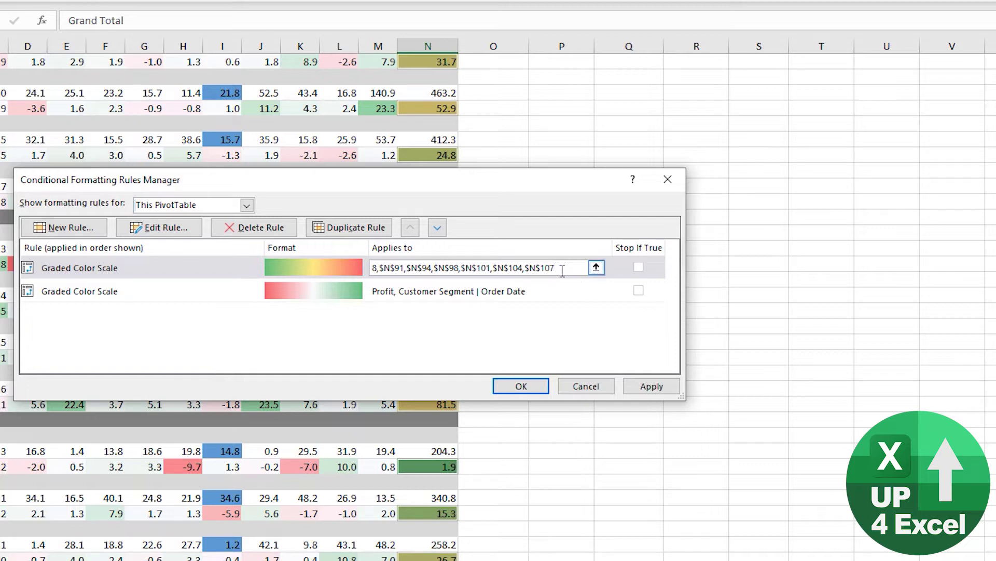
{"action": "left_click", "coordinate": [655, 387]}
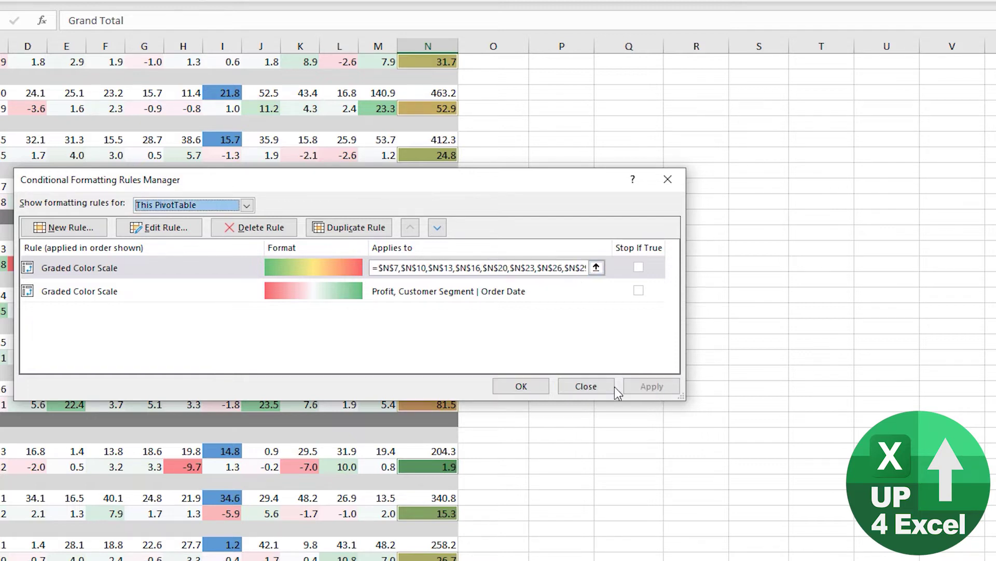
{"action": "left_click", "coordinate": [515, 390]}
- Show all subtotals at the bottom of each region group
{"action": "left_click", "coordinate": [402, 316]}
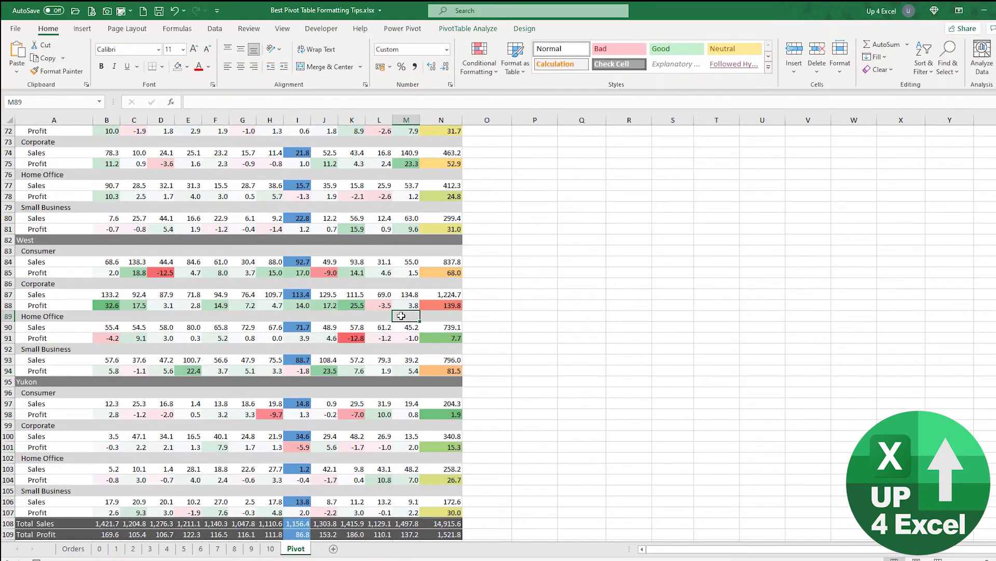
{"action": "scroll", "coordinate": [401, 316], "scroll_direction": "up", "scroll_amount": 20}
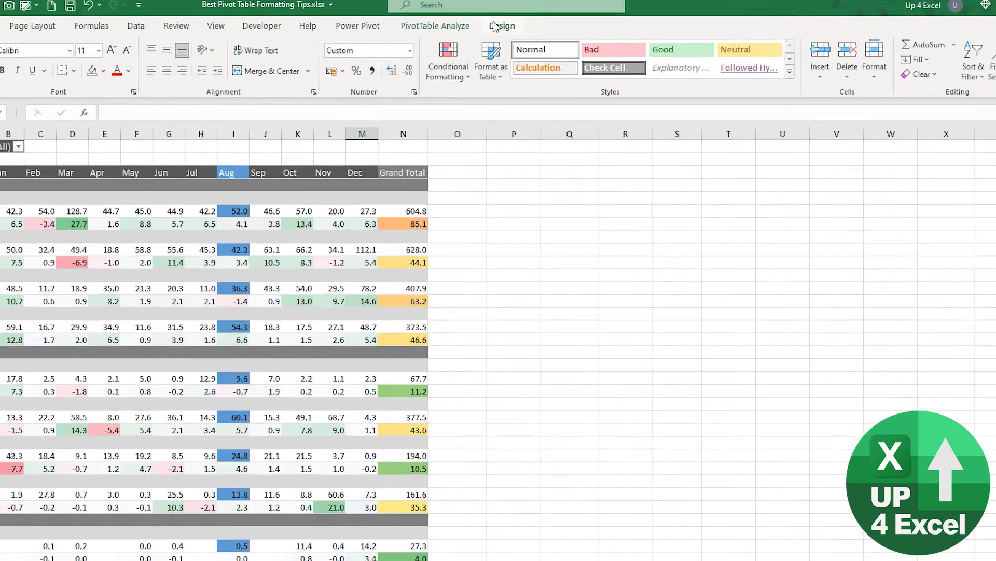
{"action": "left_click", "coordinate": [524, 28]}
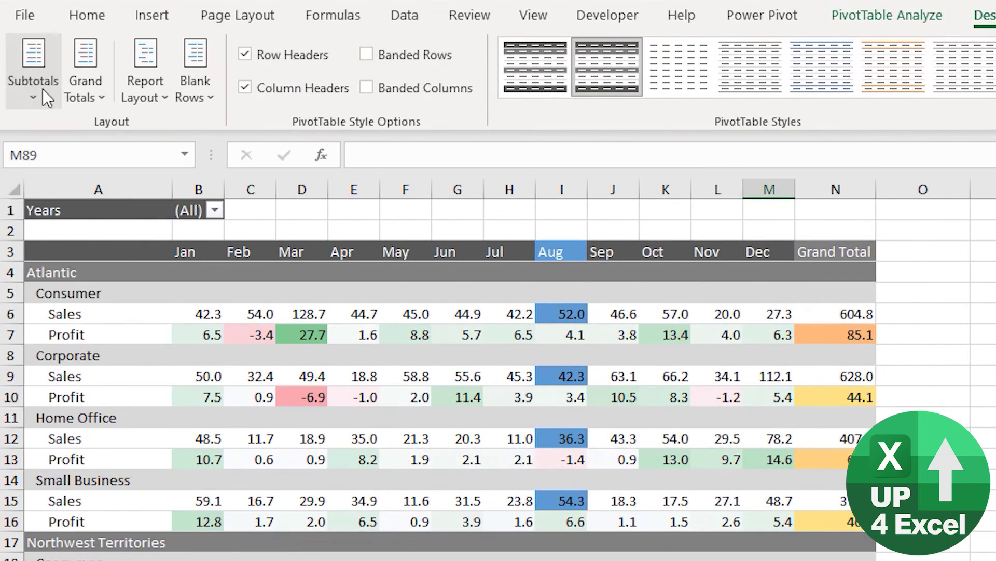
{"action": "left_click", "coordinate": [18, 59]}
{"action": "left_click", "coordinate": [177, 189]}
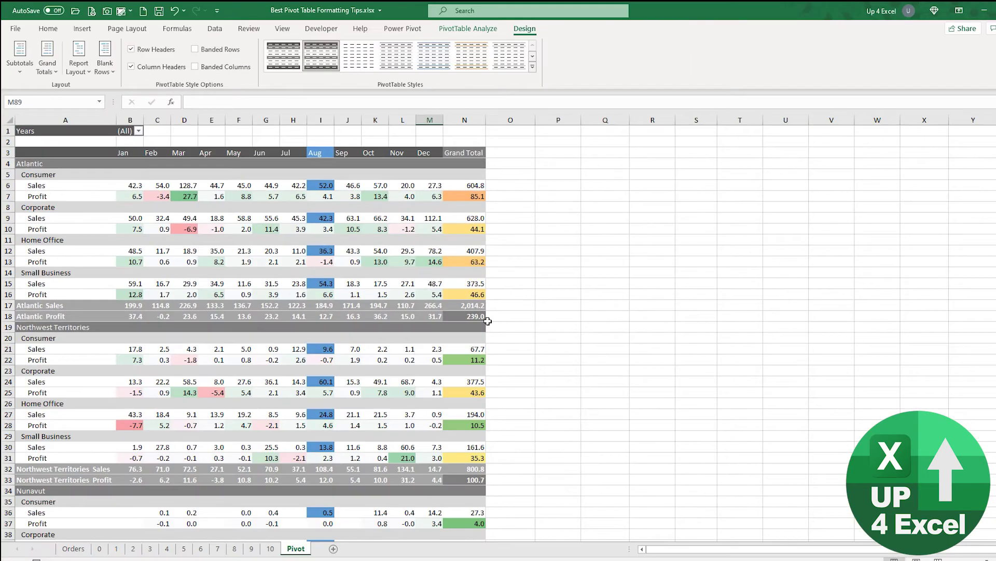
- Confirm the Atlantic Sales subtotal and Total Profit stay unshaded, then refresh the pivot
{"action": "left_click", "coordinate": [476, 302]}
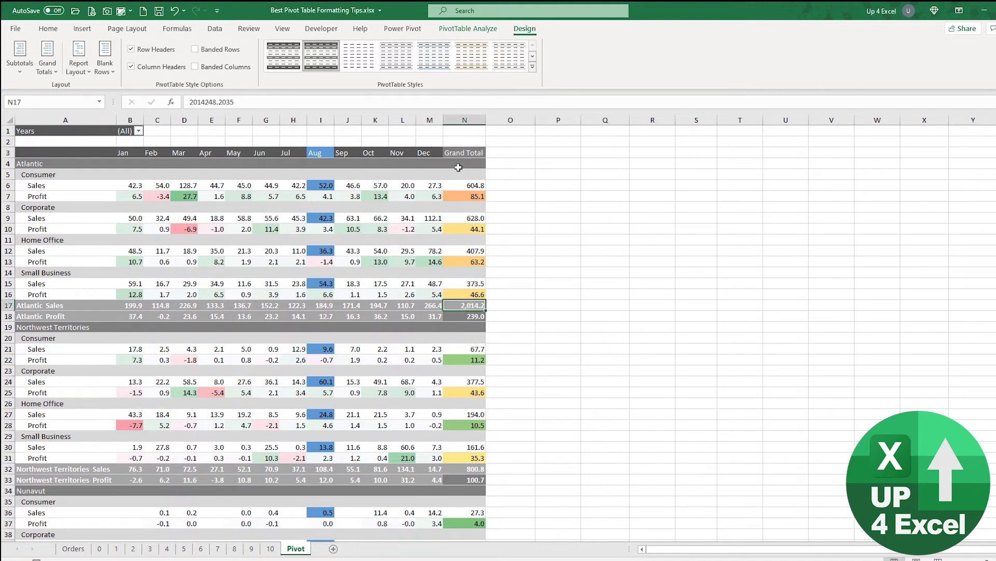
{"action": "scroll", "coordinate": [475, 407], "scroll_direction": "down", "scroll_amount": 20}
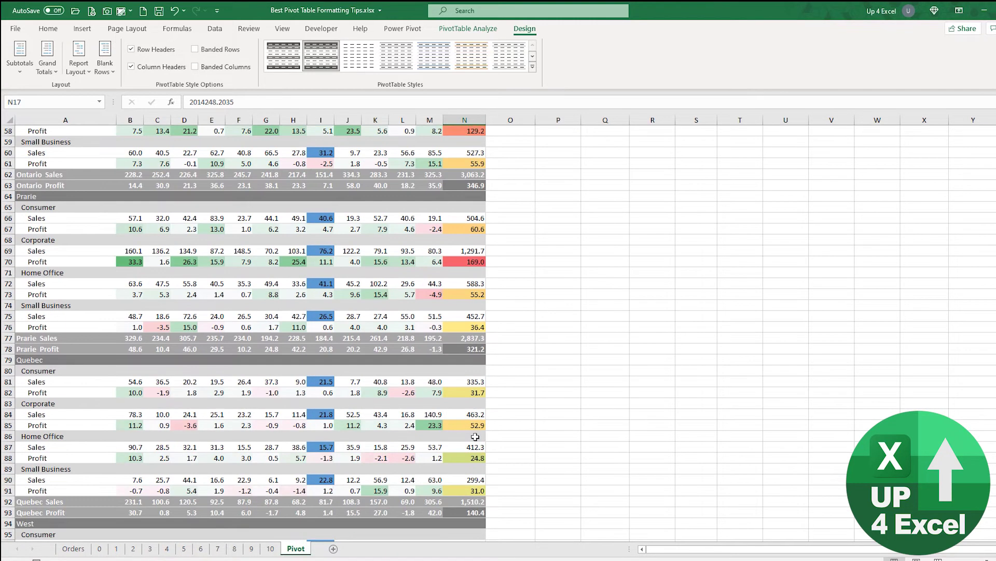
{"action": "scroll", "coordinate": [476, 436], "scroll_direction": "down", "scroll_amount": 11}
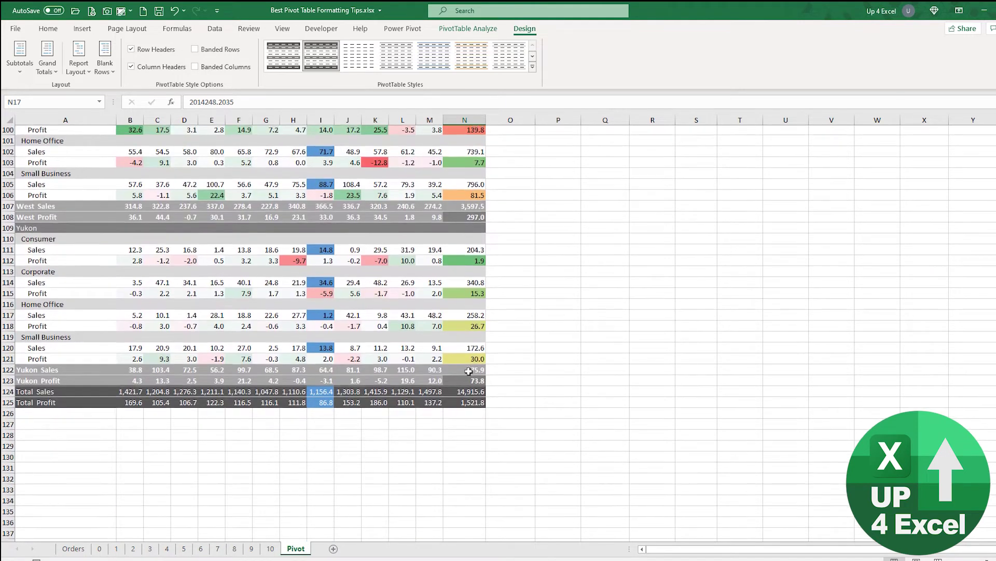
{"action": "left_click", "coordinate": [463, 405]}
{"action": "scroll", "coordinate": [464, 410], "scroll_direction": "up", "scroll_amount": 20}
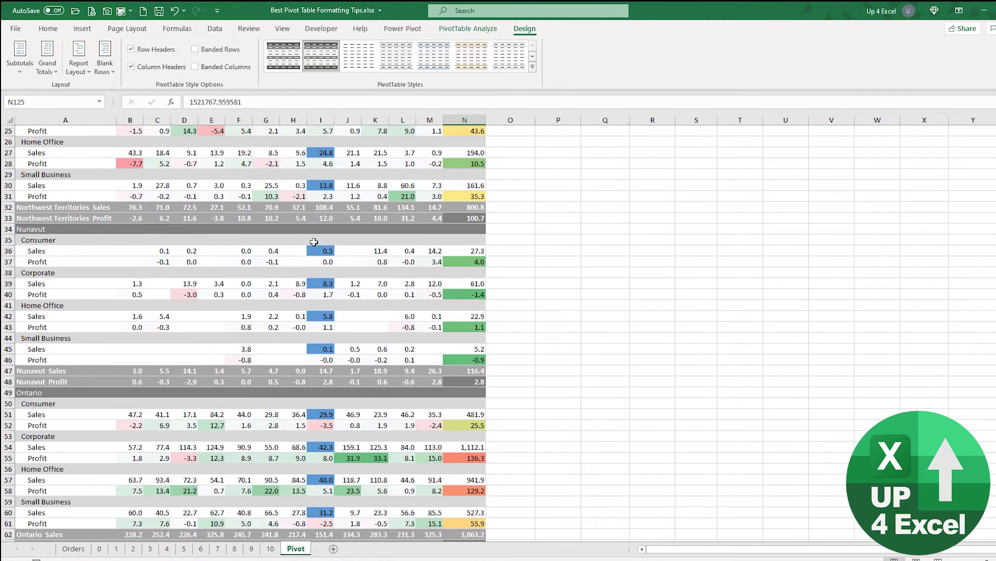
{"action": "right_click", "coordinate": [262, 272]}
{"action": "left_click", "coordinate": [305, 313]}
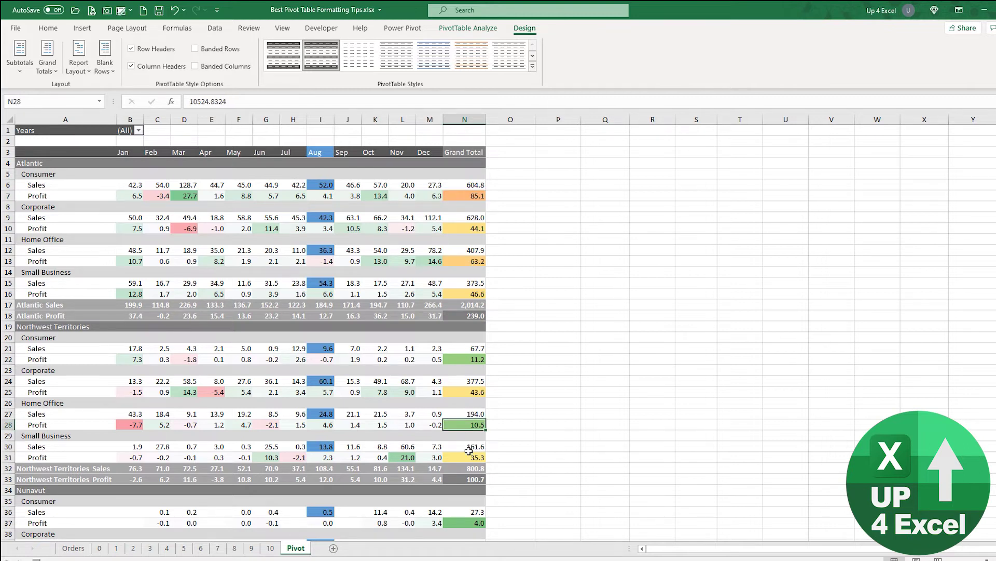
{"action": "left_click", "coordinate": [49, 28]}
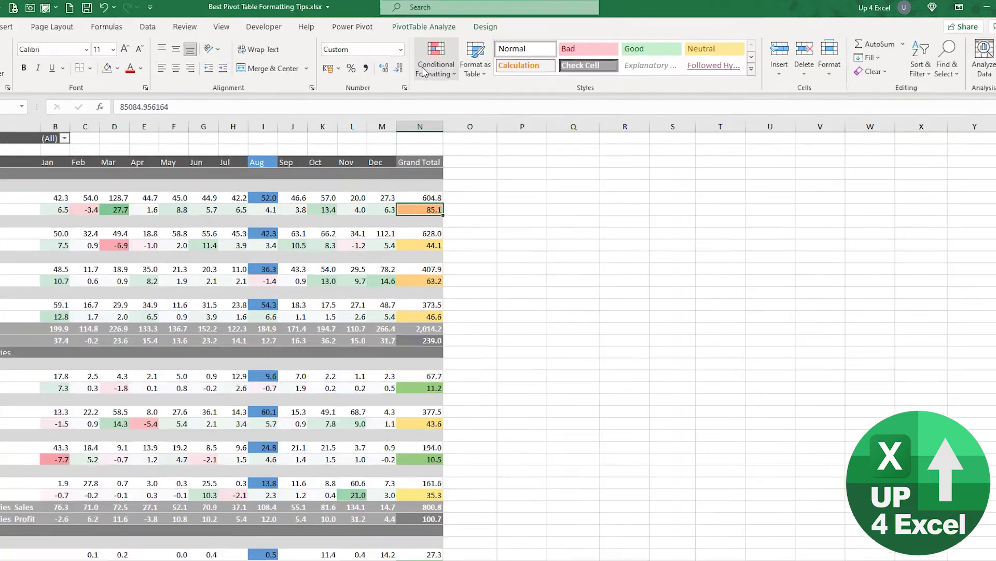
- Open the Grand Total Profit color scale rule for editing
{"action": "left_click", "coordinate": [527, 58]}
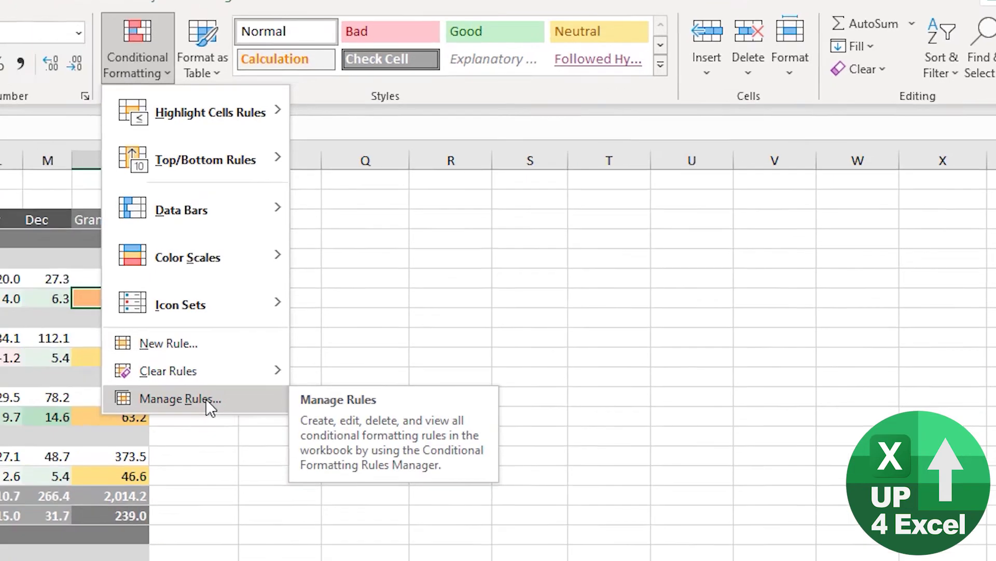
{"action": "left_click", "coordinate": [120, 441]}
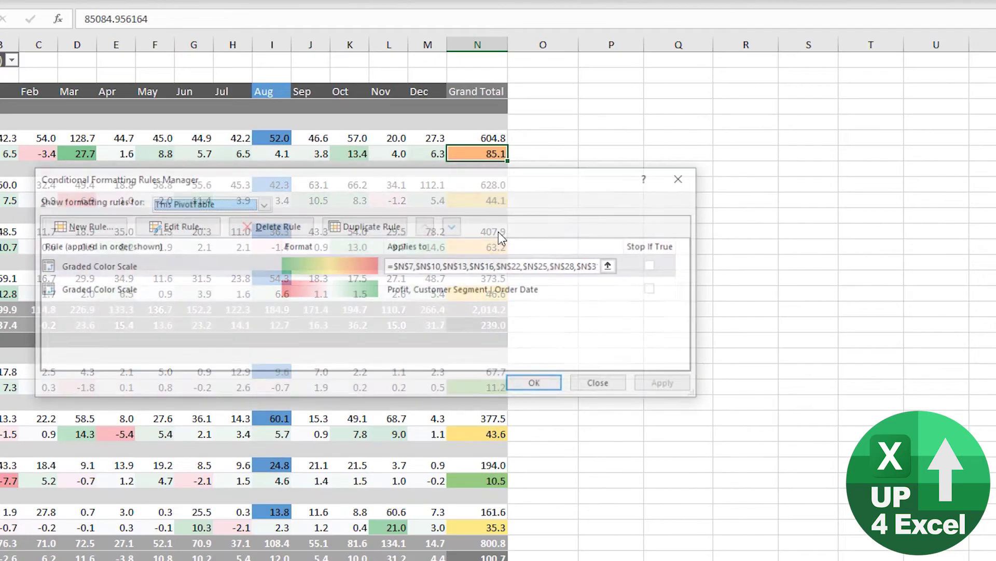
{"action": "left_click", "coordinate": [315, 265]}
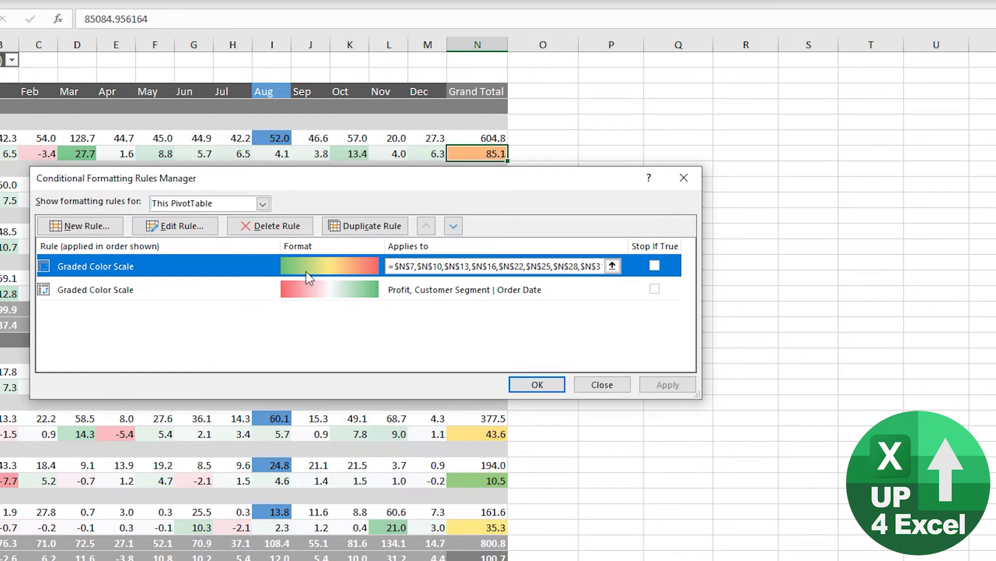
{"action": "left_click", "coordinate": [185, 225]}
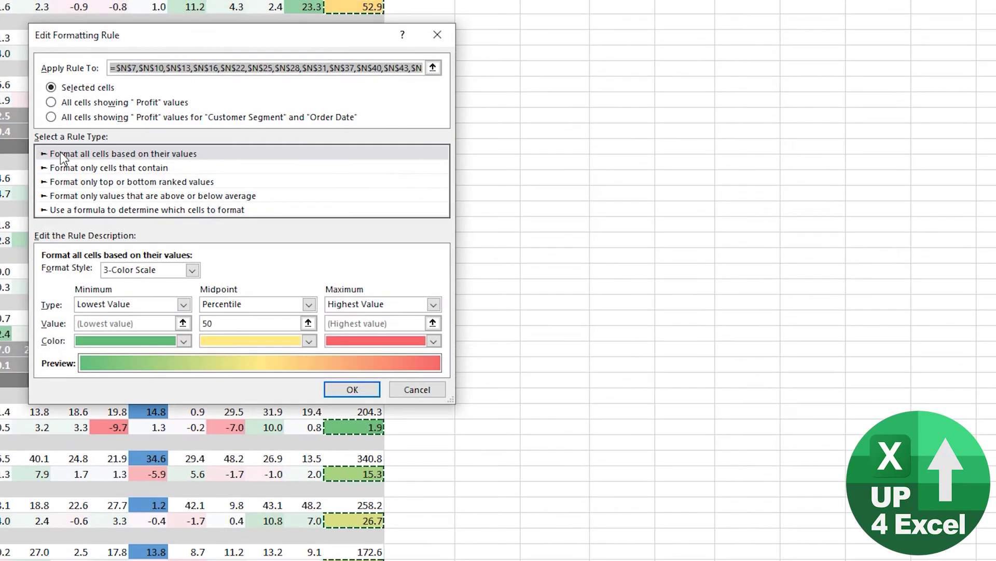
{"action": "left_click", "coordinate": [434, 342]}
{"action": "left_click", "coordinate": [434, 342]}
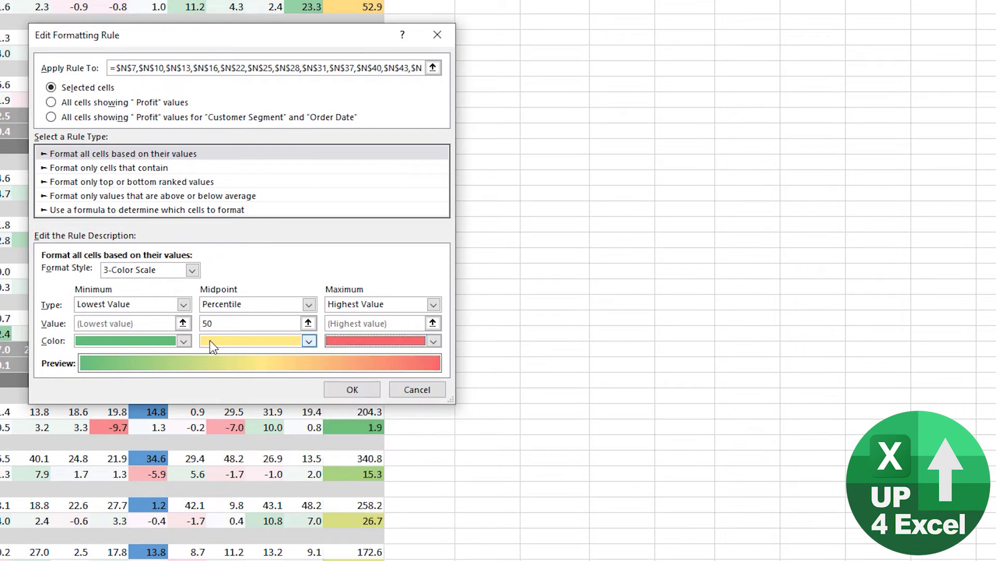
{"action": "left_click", "coordinate": [183, 341]}
{"action": "left_click", "coordinate": [183, 341]}
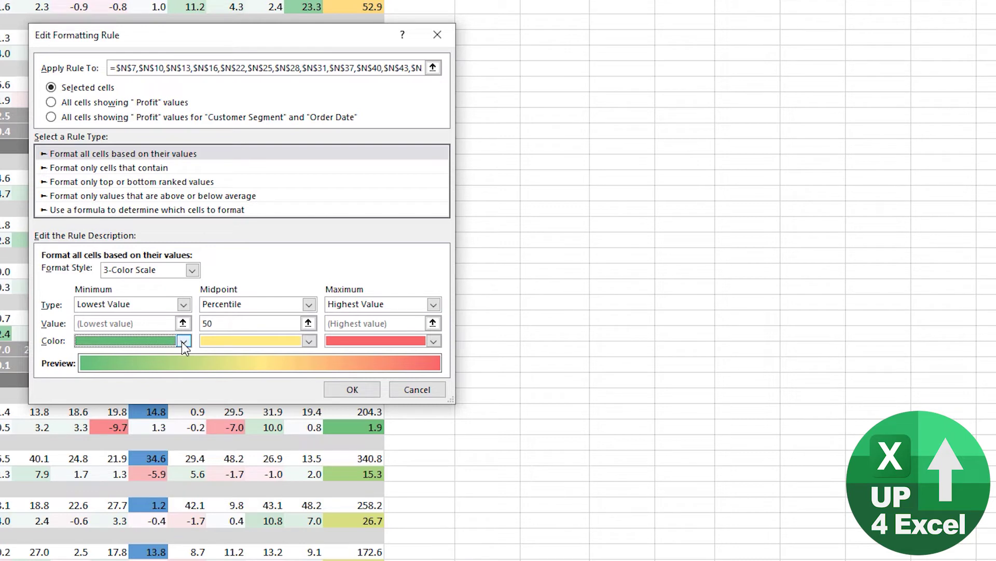
- Copy the minimum color's green hex code #63BE7B from More Colors
{"action": "left_click", "coordinate": [182, 341]}
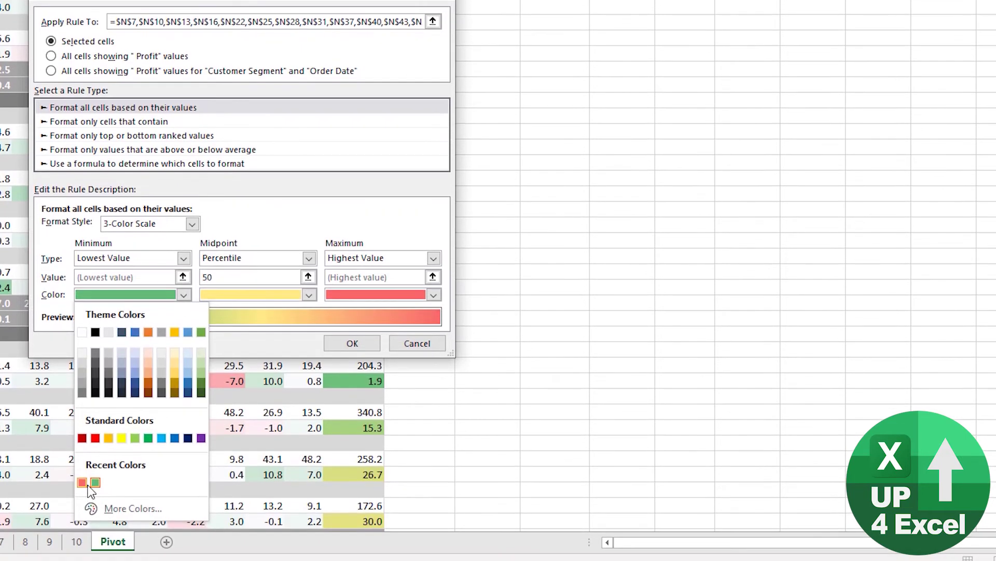
{"action": "left_click", "coordinate": [132, 508]}
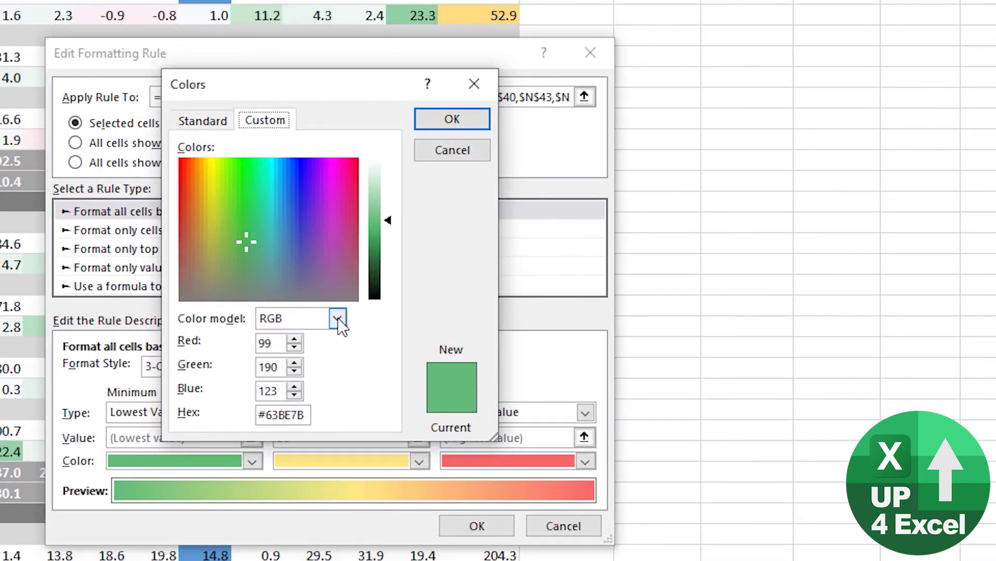
{"action": "left_click_drag", "start_coordinate": [309, 415], "coordinate": [259, 414]}
{"action": "key", "text": "ctrl+c"}
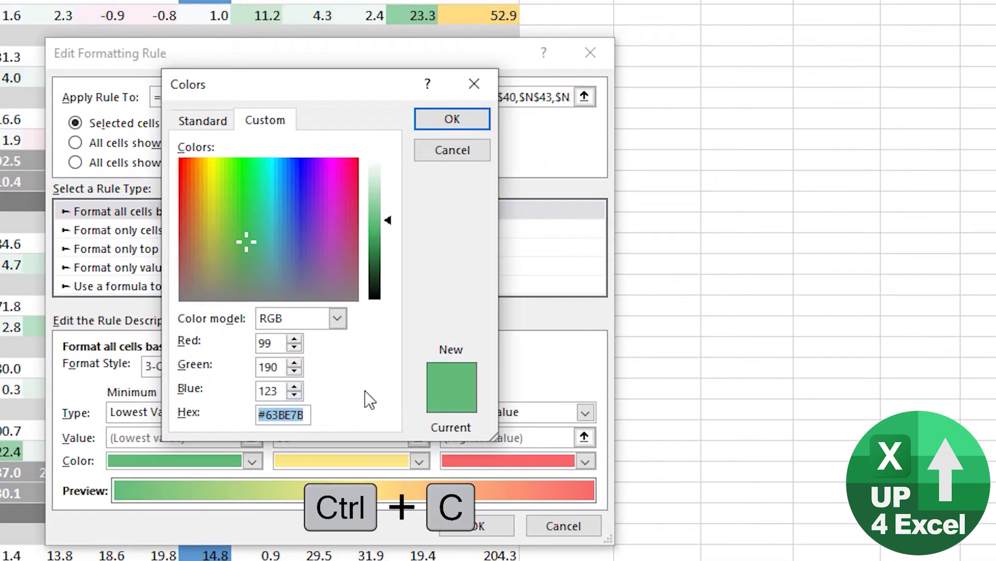
{"action": "left_click", "coordinate": [461, 117]}
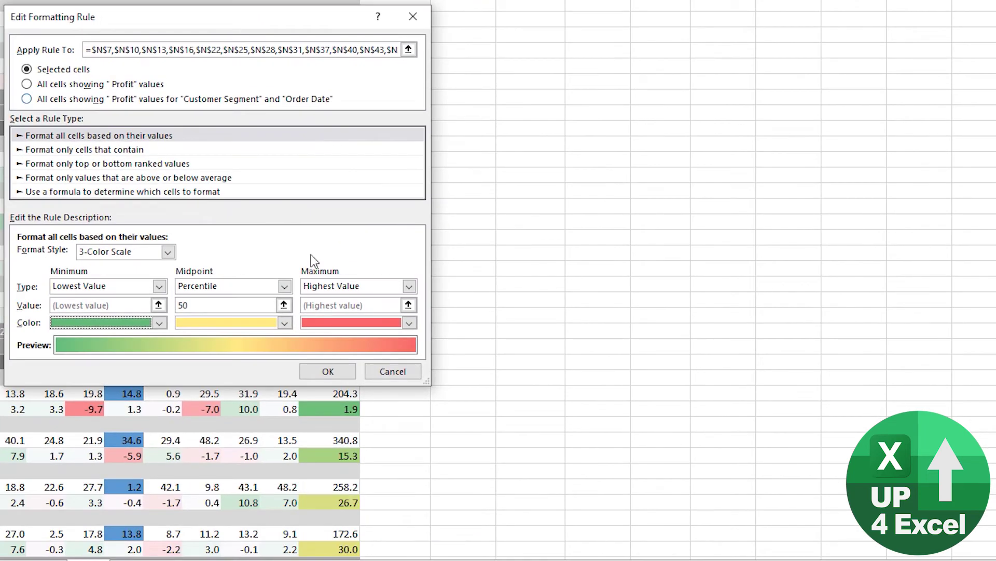
- Copy the midpoint color's yellow hex code #FFEB84 from More Colors
{"action": "left_click", "coordinate": [410, 323]}
{"action": "left_click", "coordinate": [289, 321]}
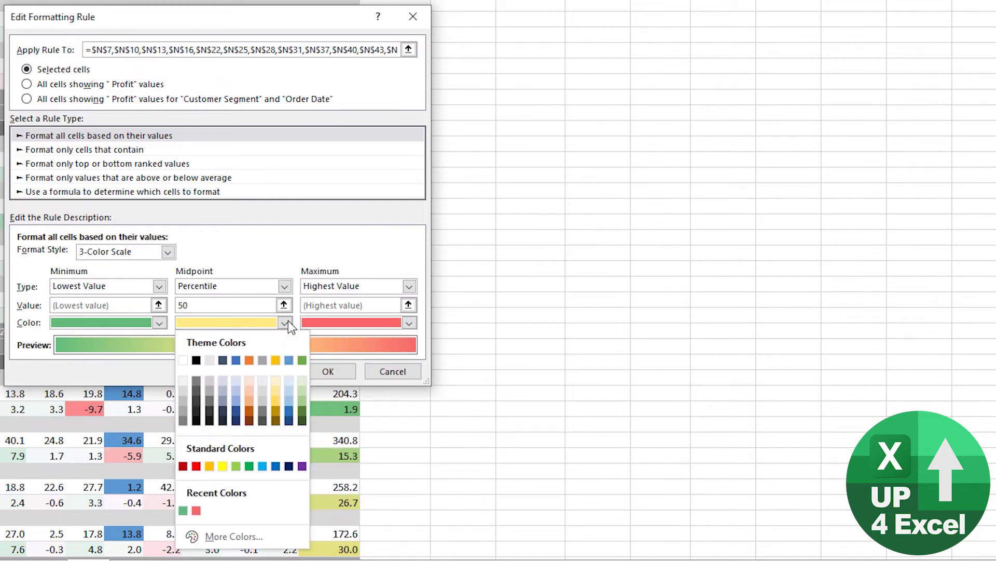
{"action": "left_click", "coordinate": [236, 536]}
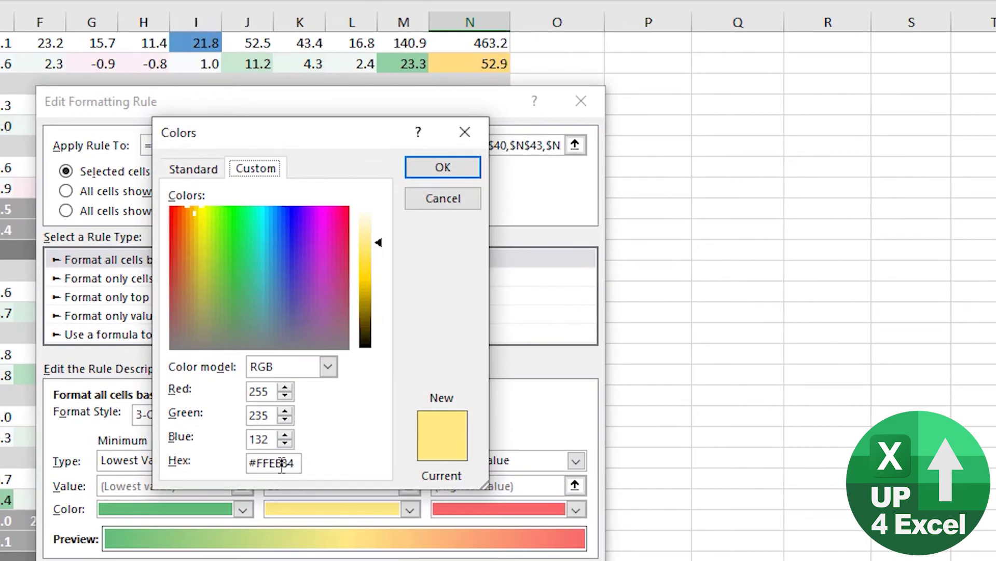
{"action": "left_click_drag", "start_coordinate": [299, 465], "coordinate": [238, 470]}
{"action": "key", "text": "ctrl+c"}
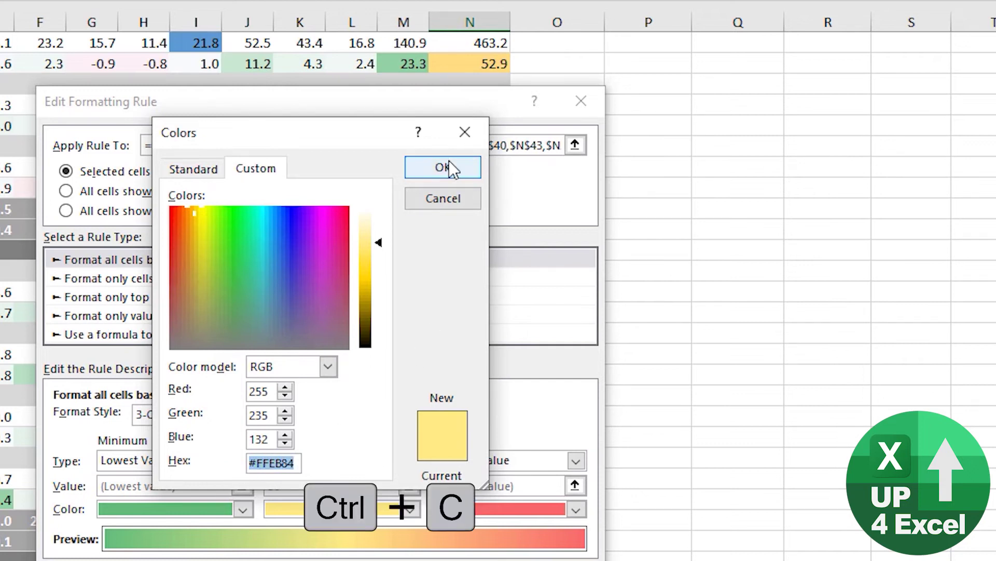
{"action": "left_click", "coordinate": [449, 160]}
- Set the minimum color to red, the maximum to green, and the midpoint to Number 0
{"action": "left_click", "coordinate": [284, 326]}
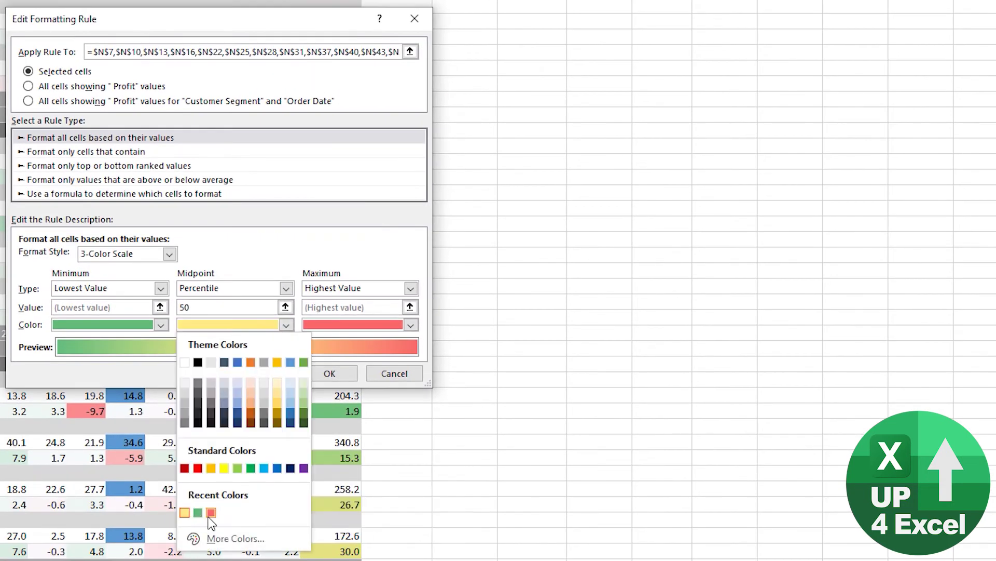
{"action": "left_click", "coordinate": [161, 324]}
{"action": "left_click", "coordinate": [161, 325]}
{"action": "left_click", "coordinate": [161, 325]}
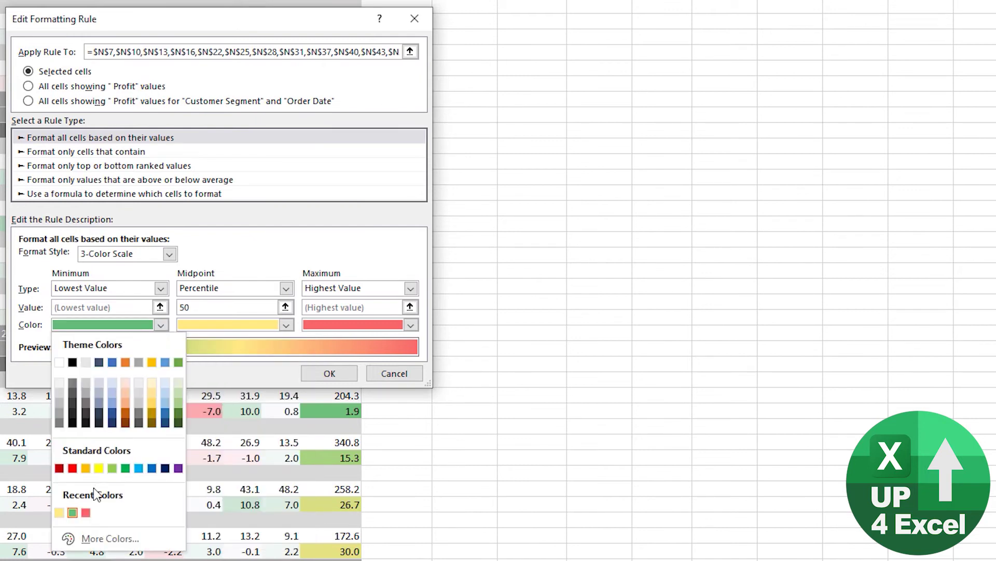
{"action": "left_click", "coordinate": [85, 512]}
{"action": "left_click", "coordinate": [410, 325]}
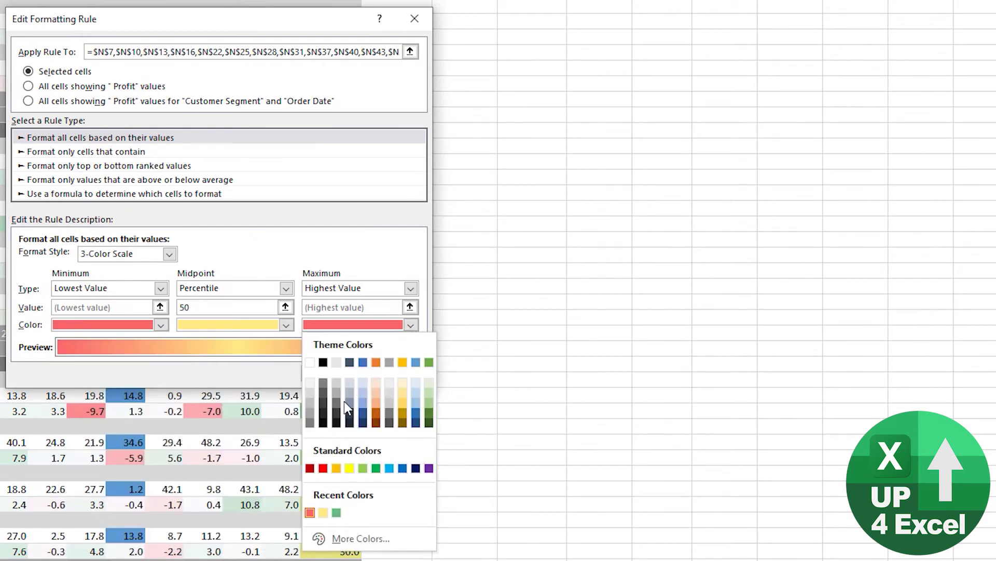
{"action": "left_click", "coordinate": [337, 513]}
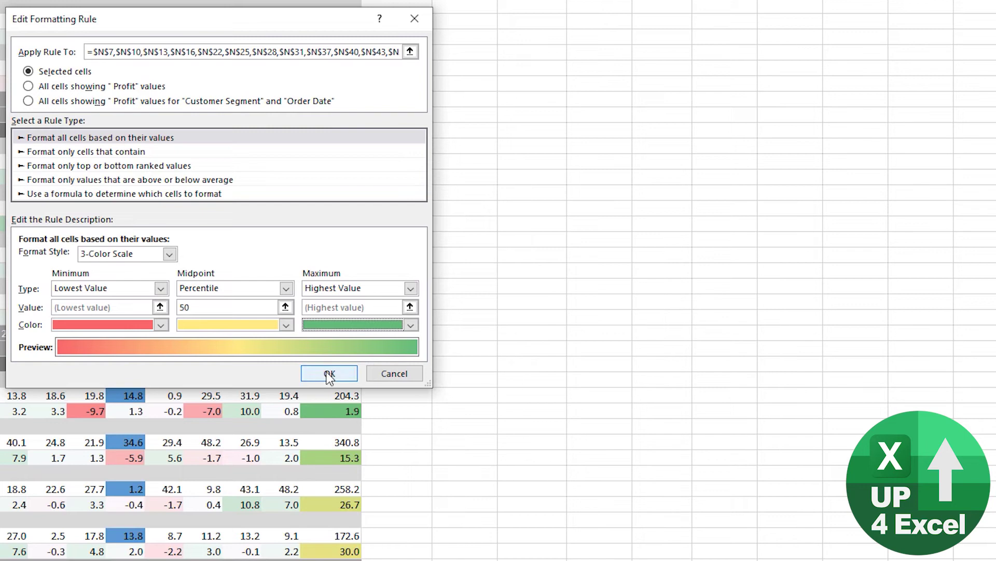
{"action": "left_click", "coordinate": [287, 289]}
{"action": "left_click", "coordinate": [252, 307]}
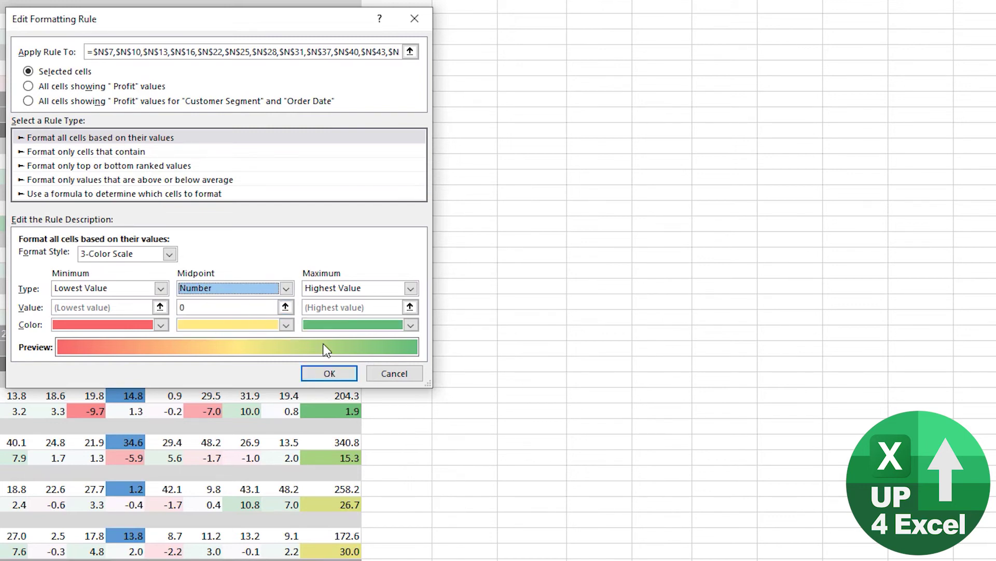
- Save the edited Grand Total color scale rule and apply it
{"action": "left_click", "coordinate": [341, 375]}
{"action": "left_click", "coordinate": [514, 300]}
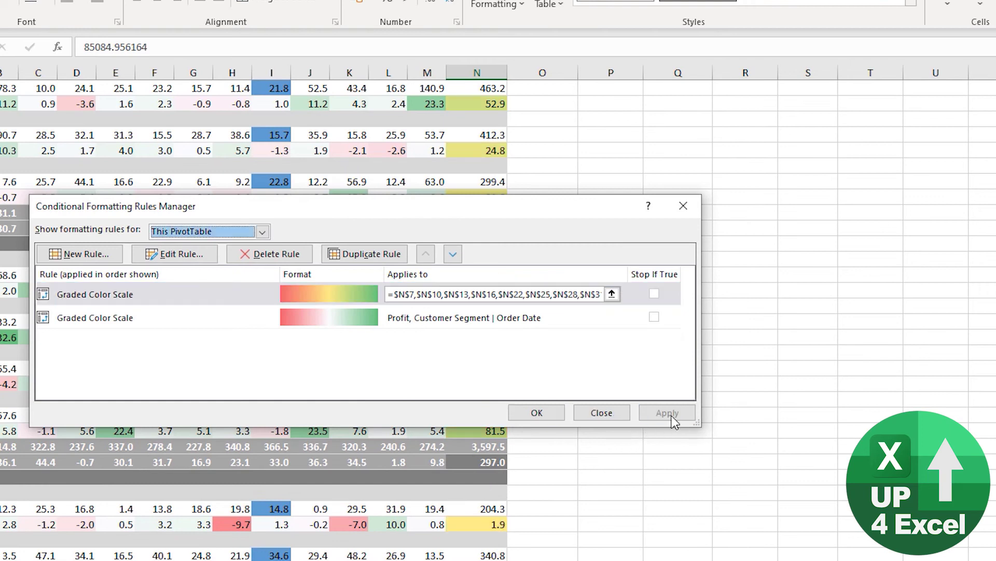
{"action": "left_click", "coordinate": [549, 413]}
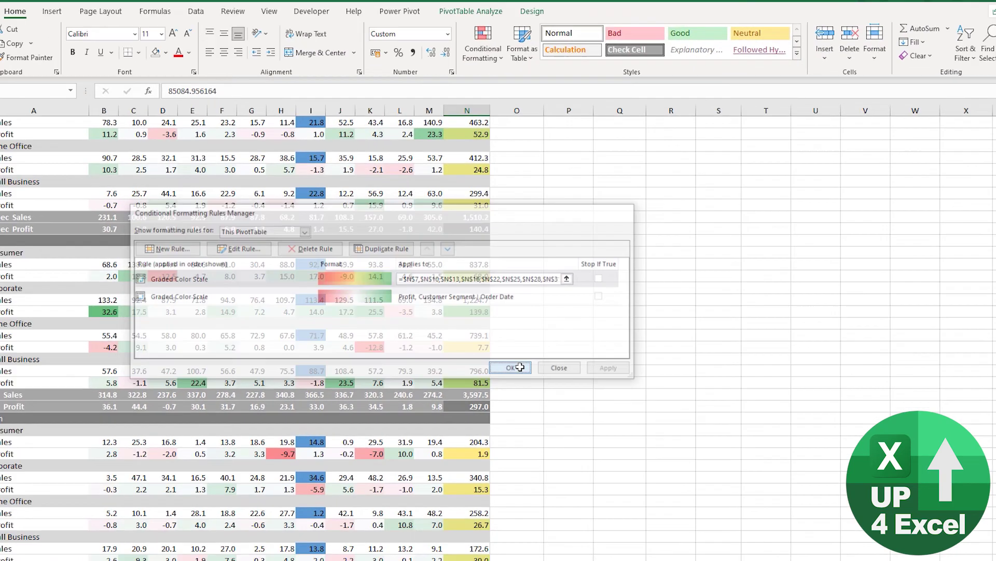
- Check cells N46 and N40 for red losses like -1.4 and yellow small profits
{"action": "scroll", "coordinate": [478, 268], "scroll_direction": "down", "scroll_amount": 4}
{"action": "scroll", "coordinate": [479, 267], "scroll_direction": "up", "scroll_amount": 8}
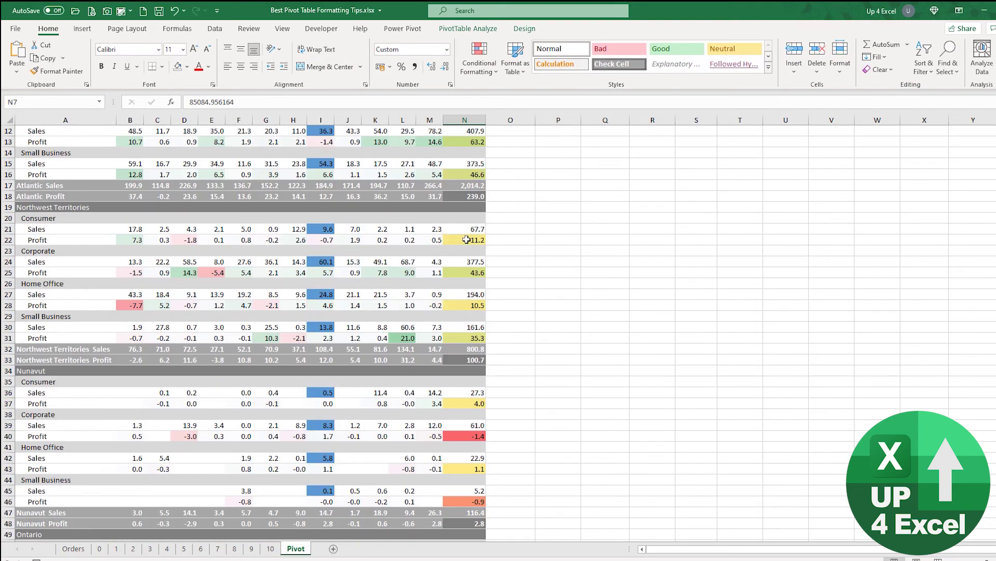
{"action": "scroll", "coordinate": [466, 224], "scroll_direction": "down", "scroll_amount": 4}
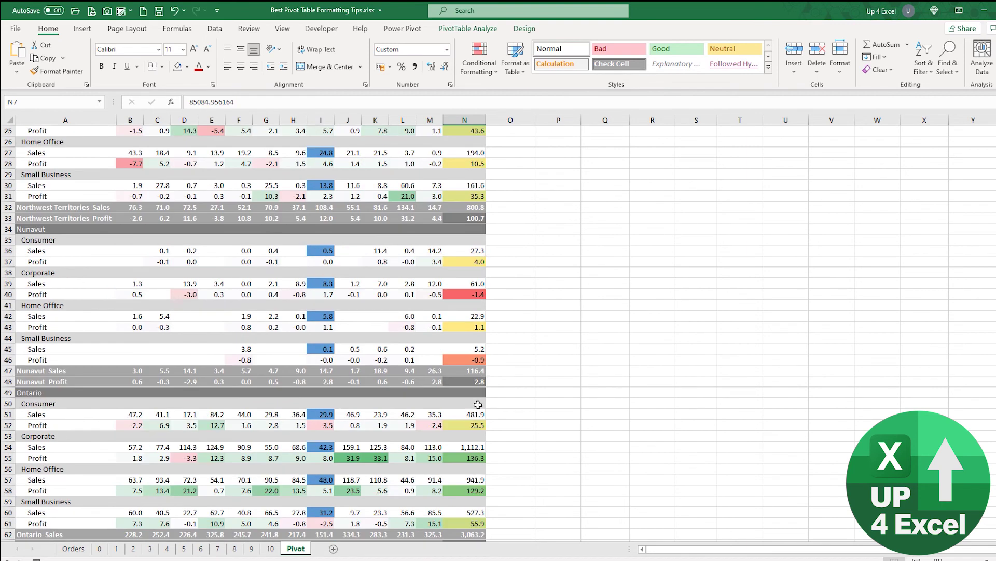
{"action": "left_click", "coordinate": [459, 359]}
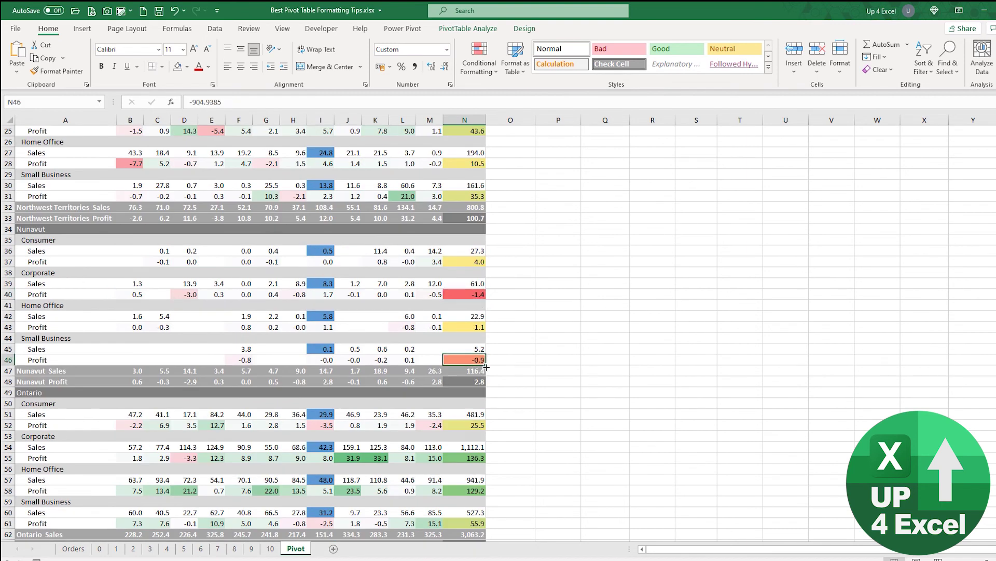
{"action": "scroll", "coordinate": [458, 358], "scroll_direction": "down", "scroll_amount": 1}
{"action": "left_click", "coordinate": [461, 263]}
{"action": "scroll", "coordinate": [469, 405], "scroll_direction": "up", "scroll_amount": 9}
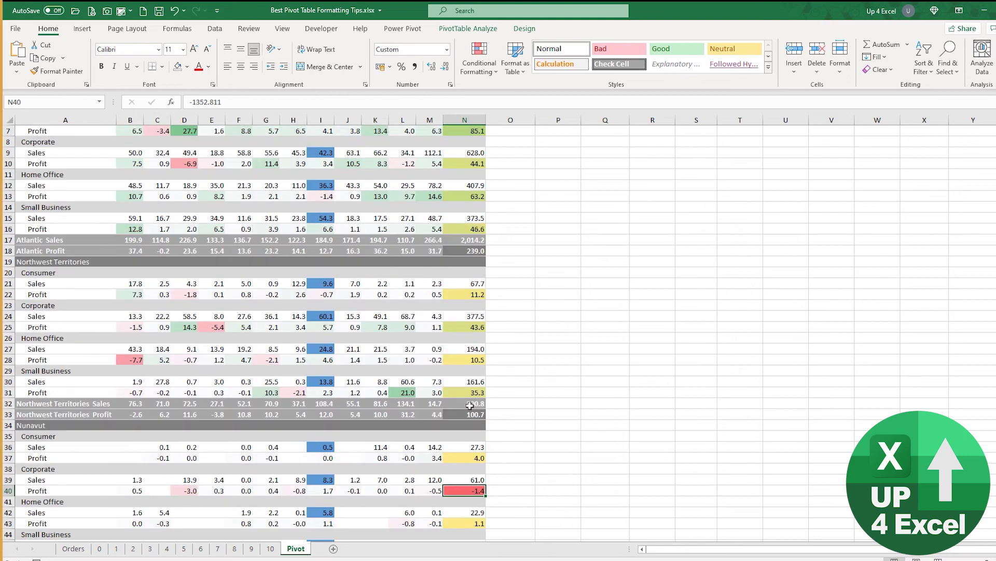